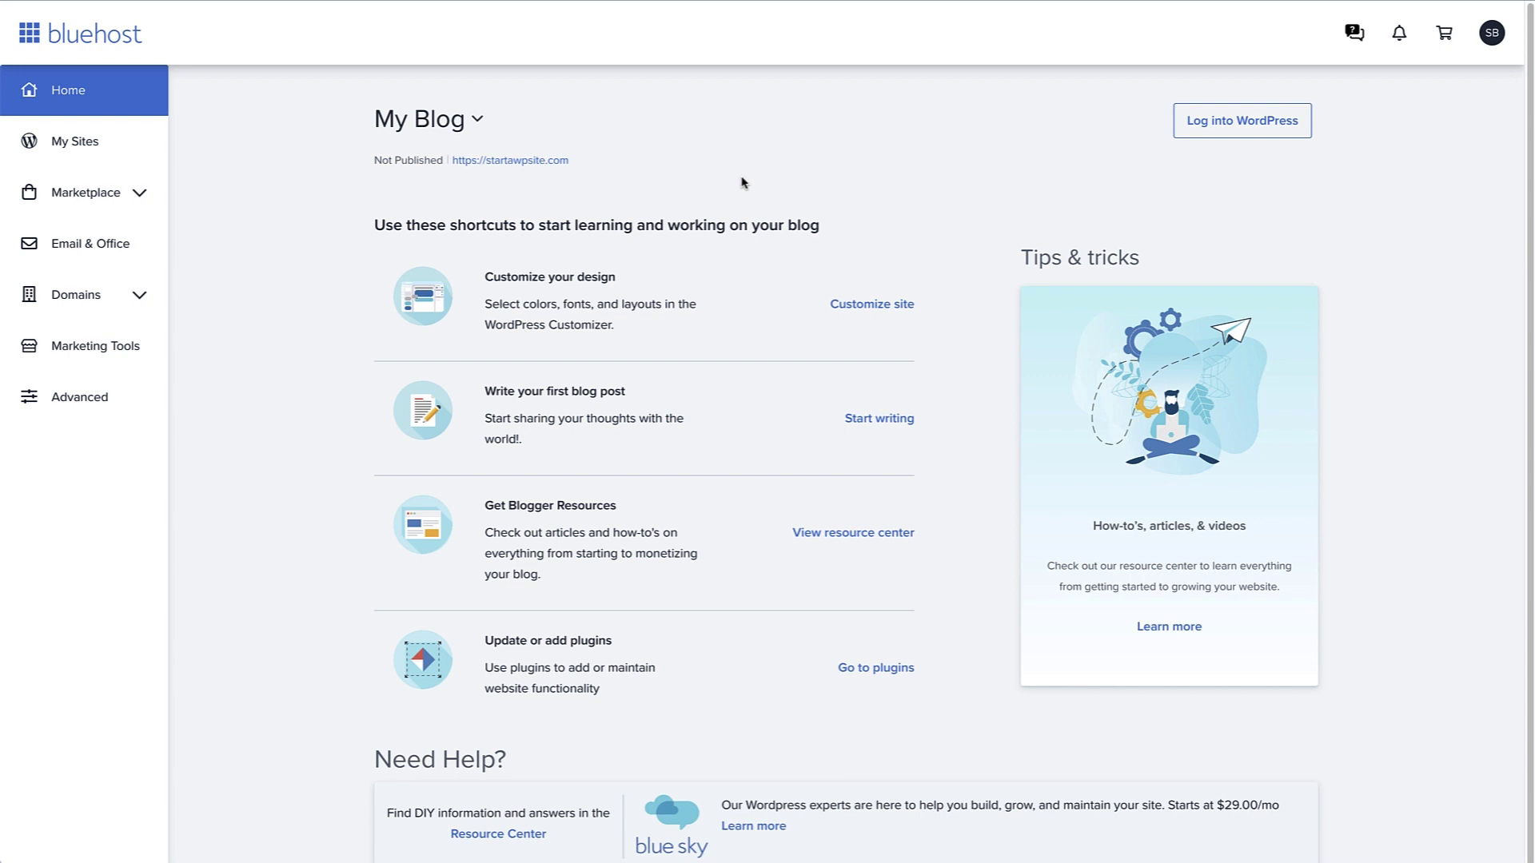
# - Go to Bluehost's Advanced tools and launch File Manager on the rpddemosite WordPress folder
pyautogui.click(100, 399)
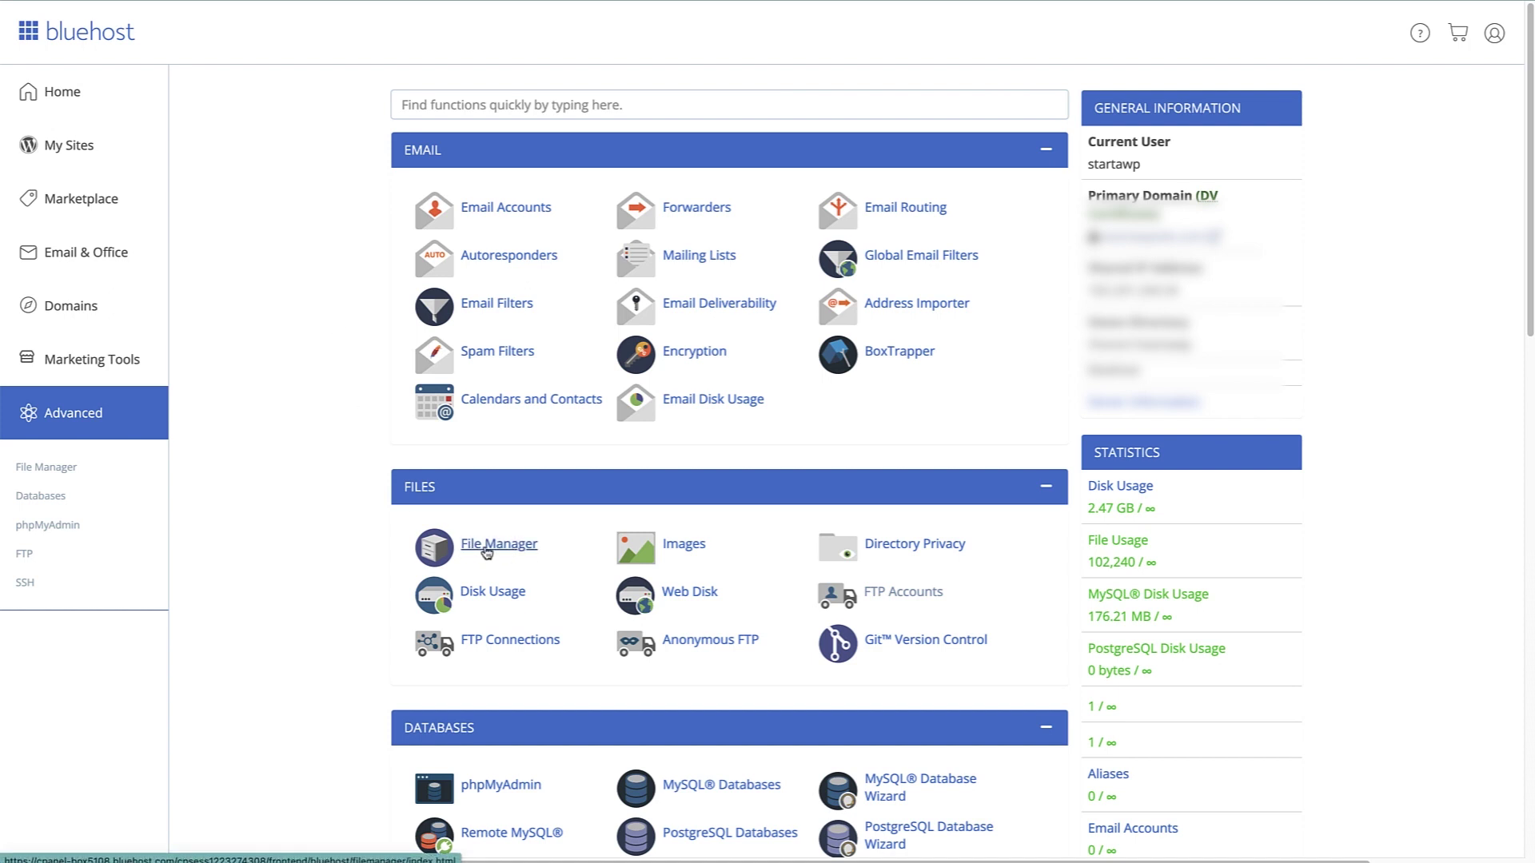
pyautogui.click(487, 547)
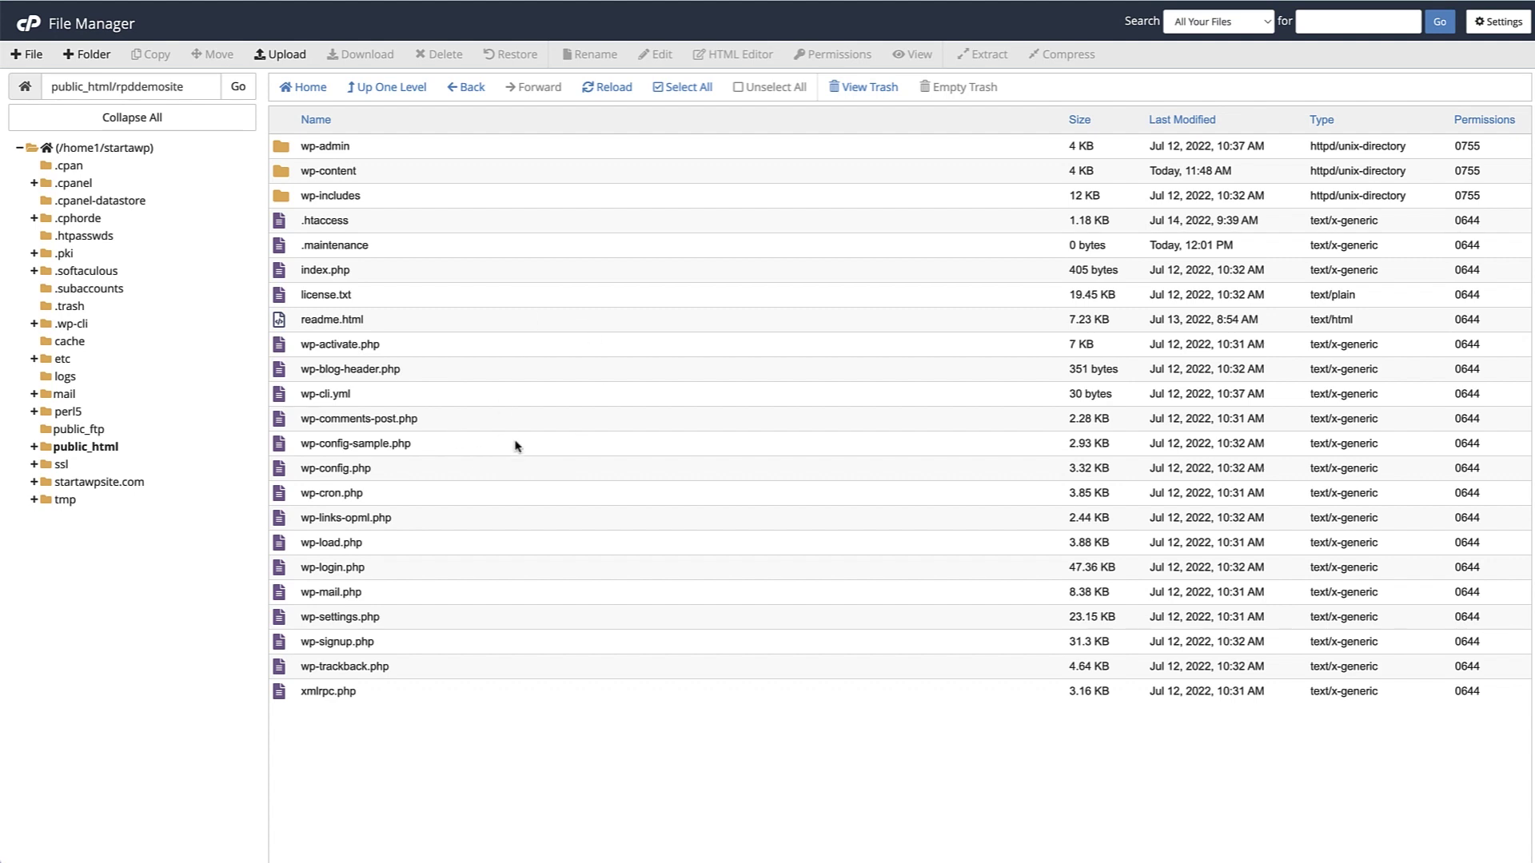
# - Delete the .maintenance file from public_html/rpddemosite and confirm moving it to trash
pyautogui.click(347, 250)
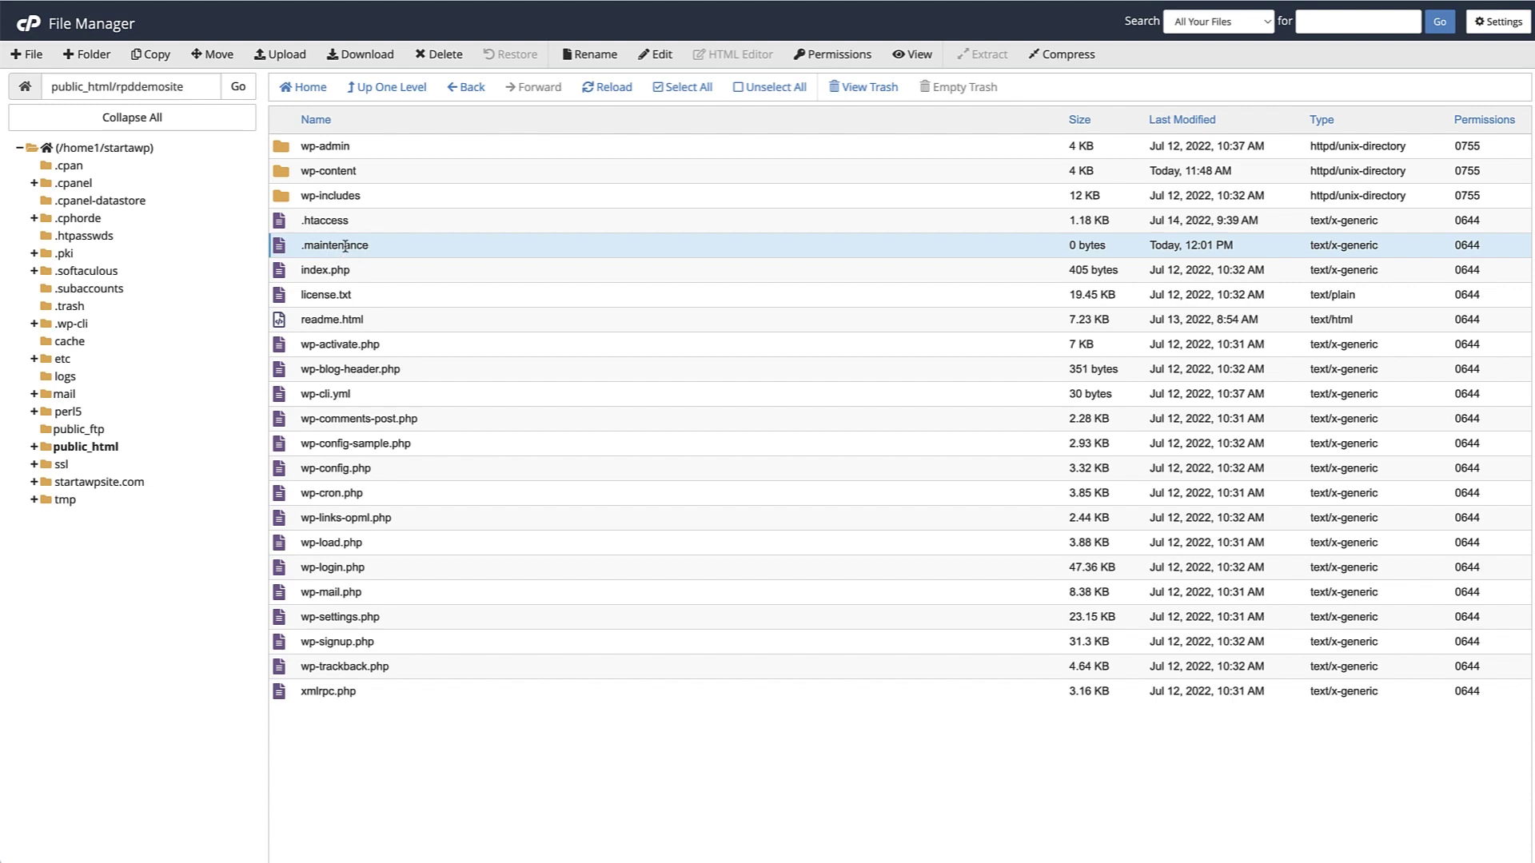
pyautogui.rightClick(344, 245)
pyautogui.click(381, 419)
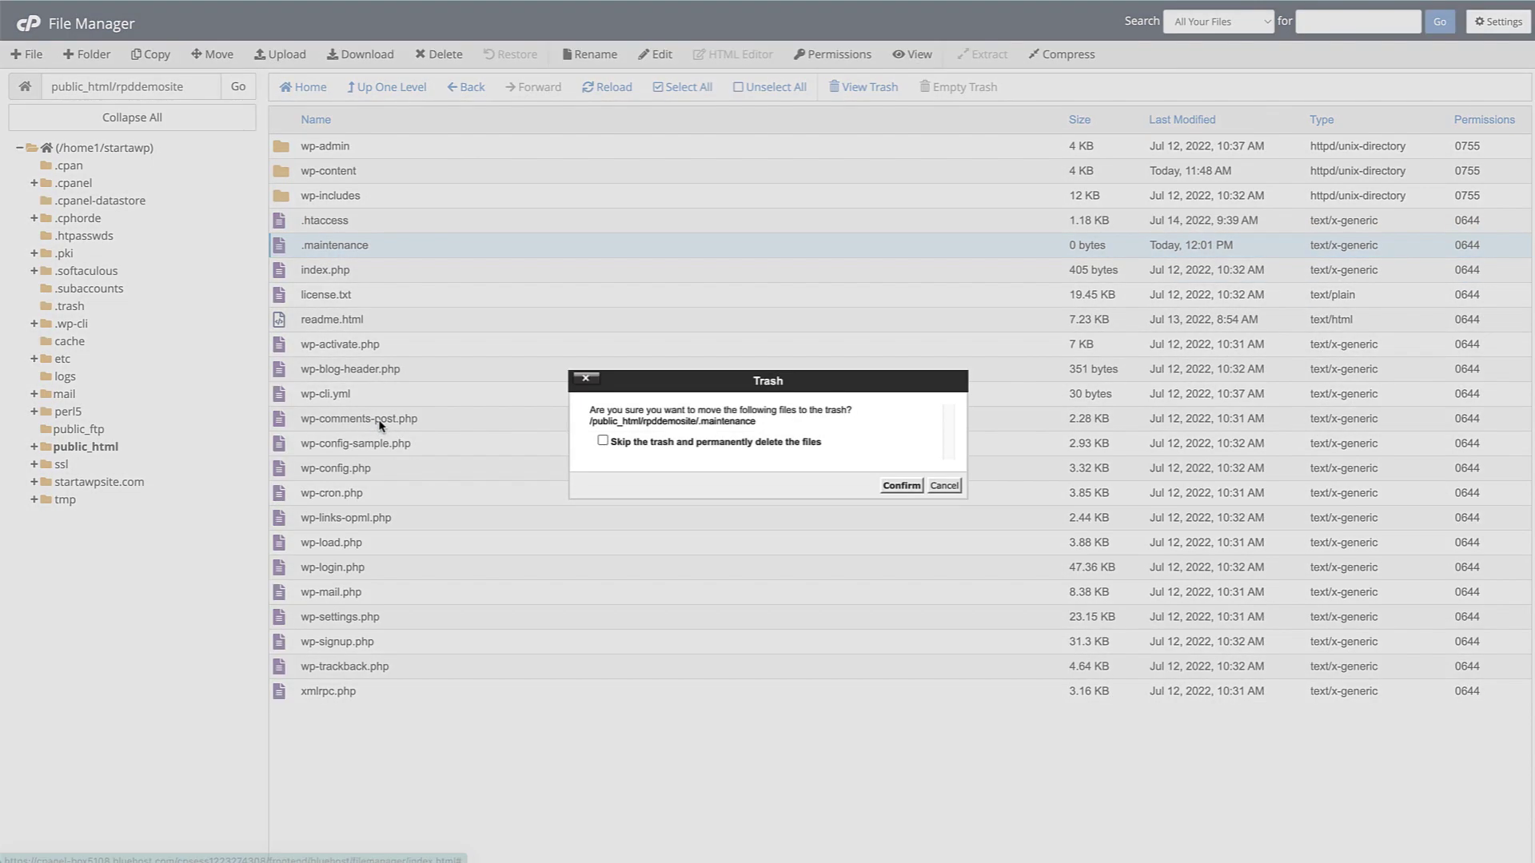
pyautogui.click(901, 486)
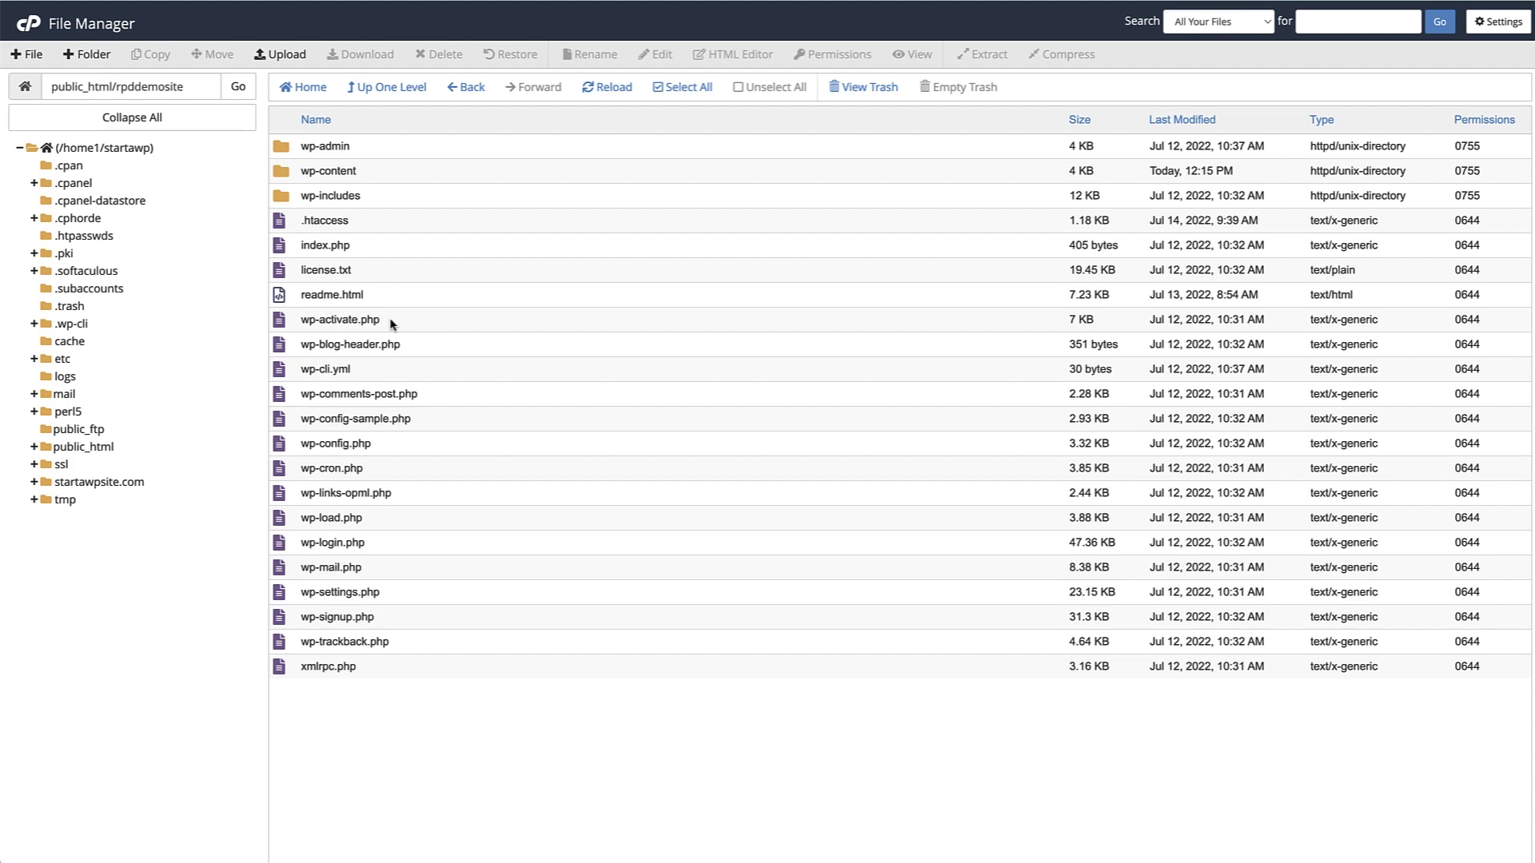
# - Load wp-activate.php into the File Manager code editor, accepting the encoding prompt
pyautogui.rightClick(372, 320)
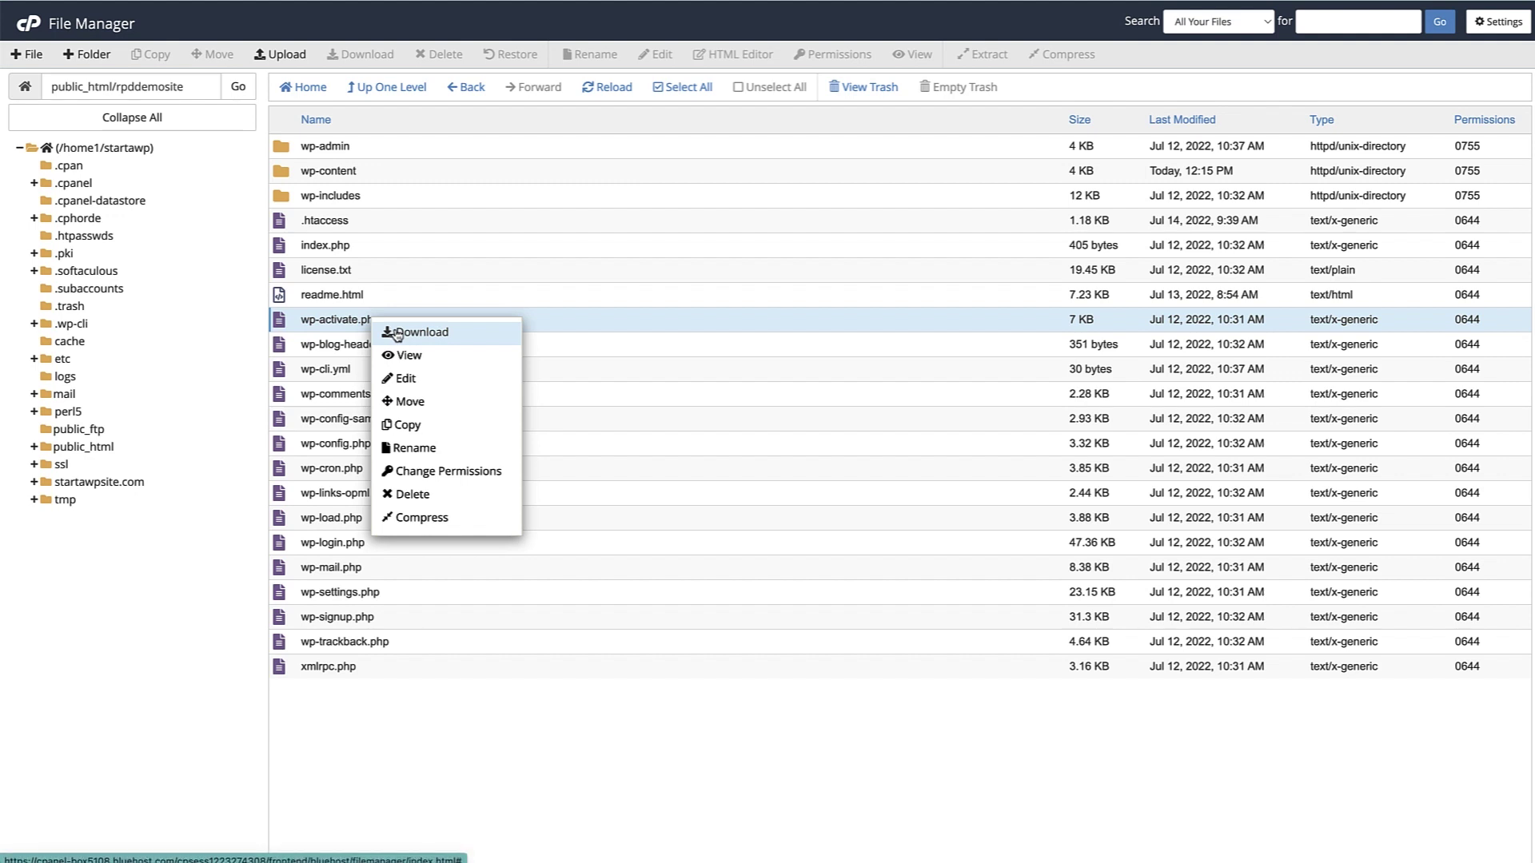
pyautogui.click(405, 380)
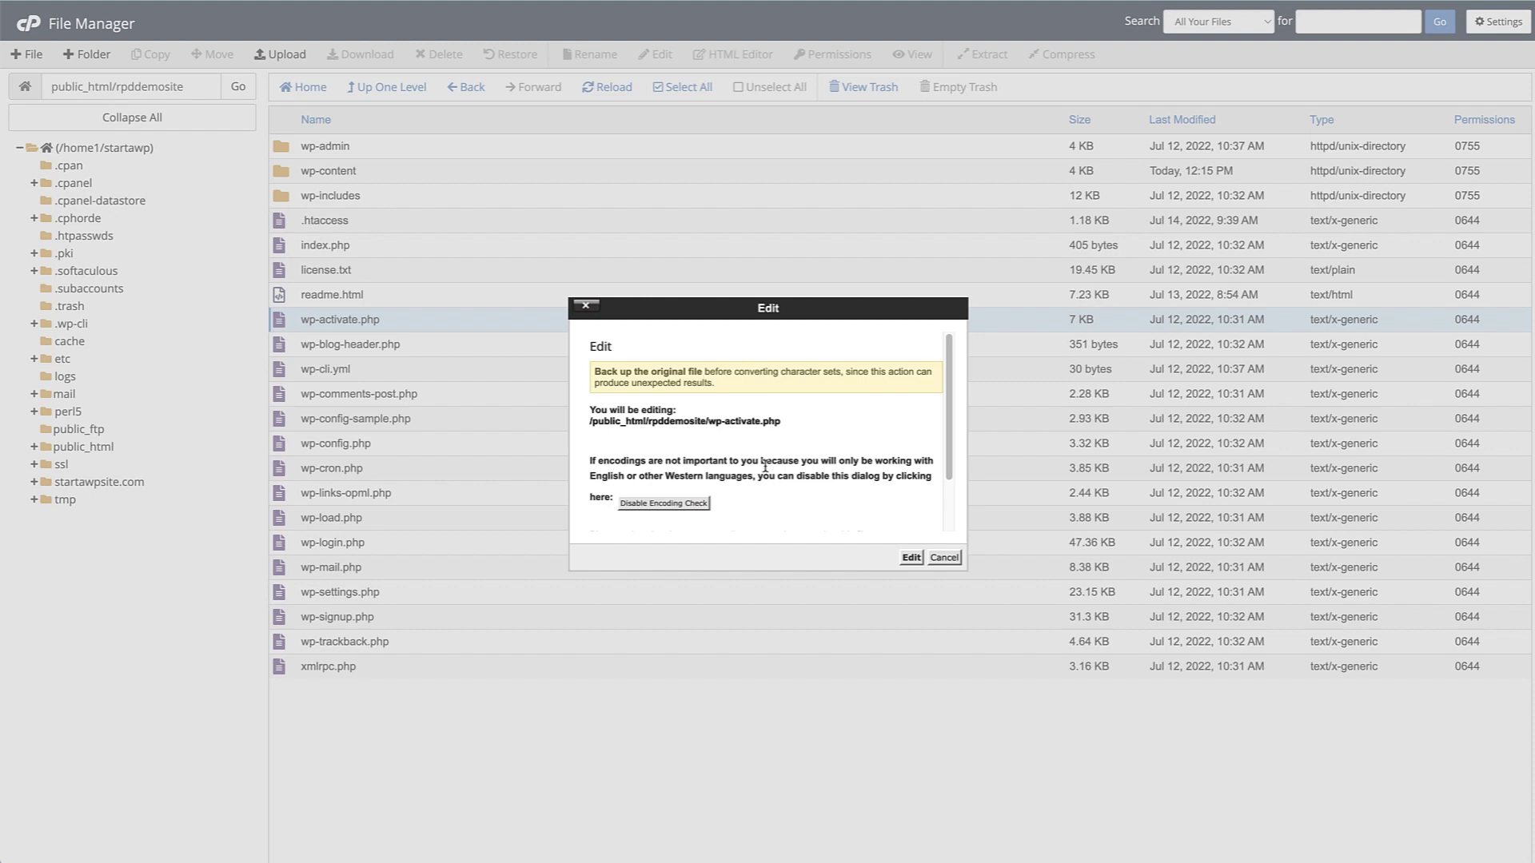
pyautogui.click(912, 557)
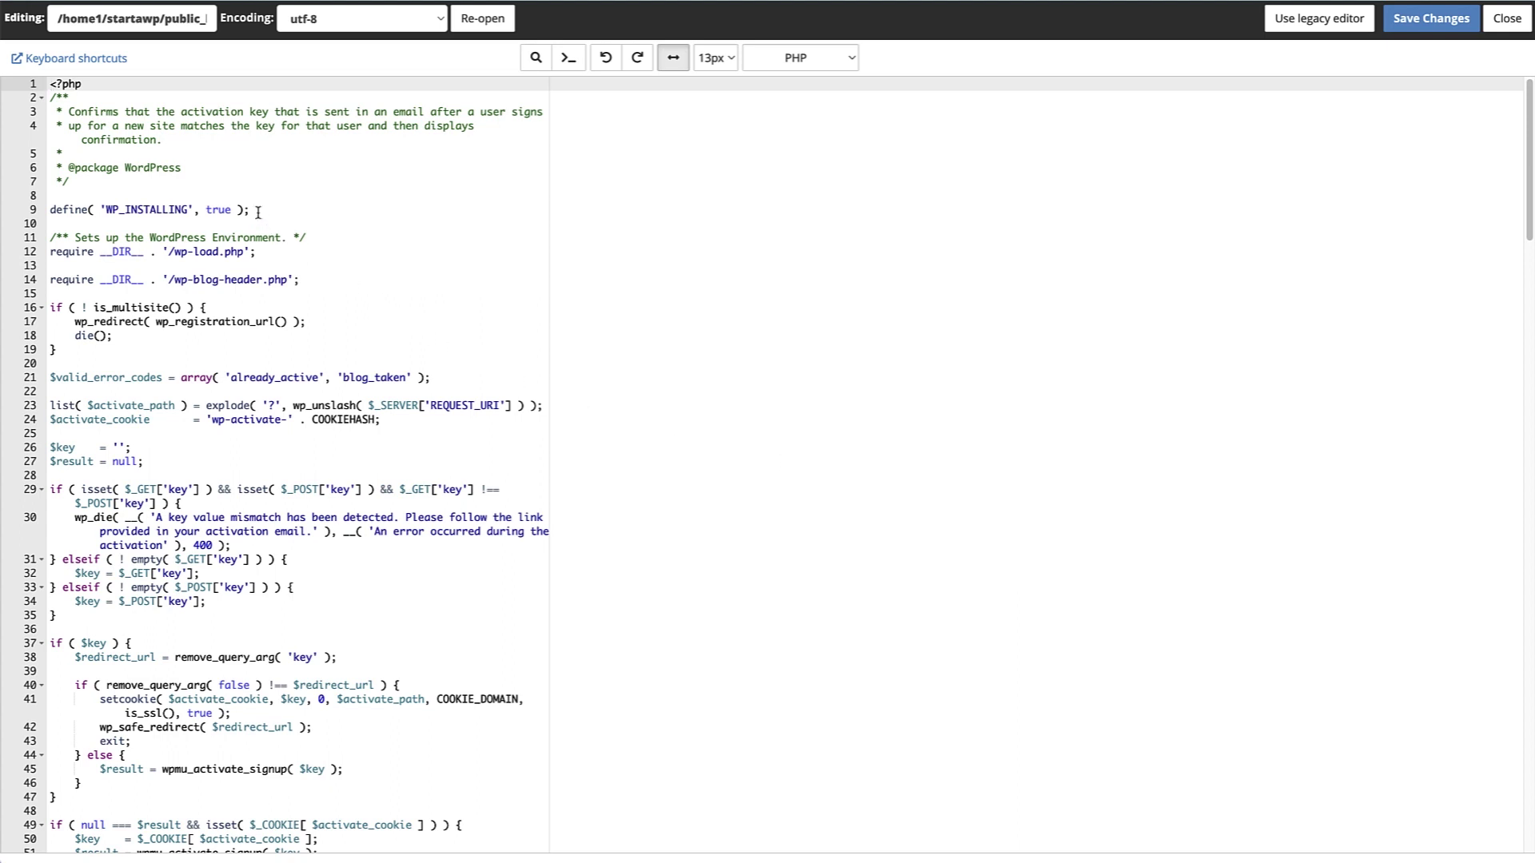
# - Change WP_INSTALLING on line 9 of wp-activate.php from true to false and save
pyautogui.moveTo(260, 212); pyautogui.dragTo(110, 208)
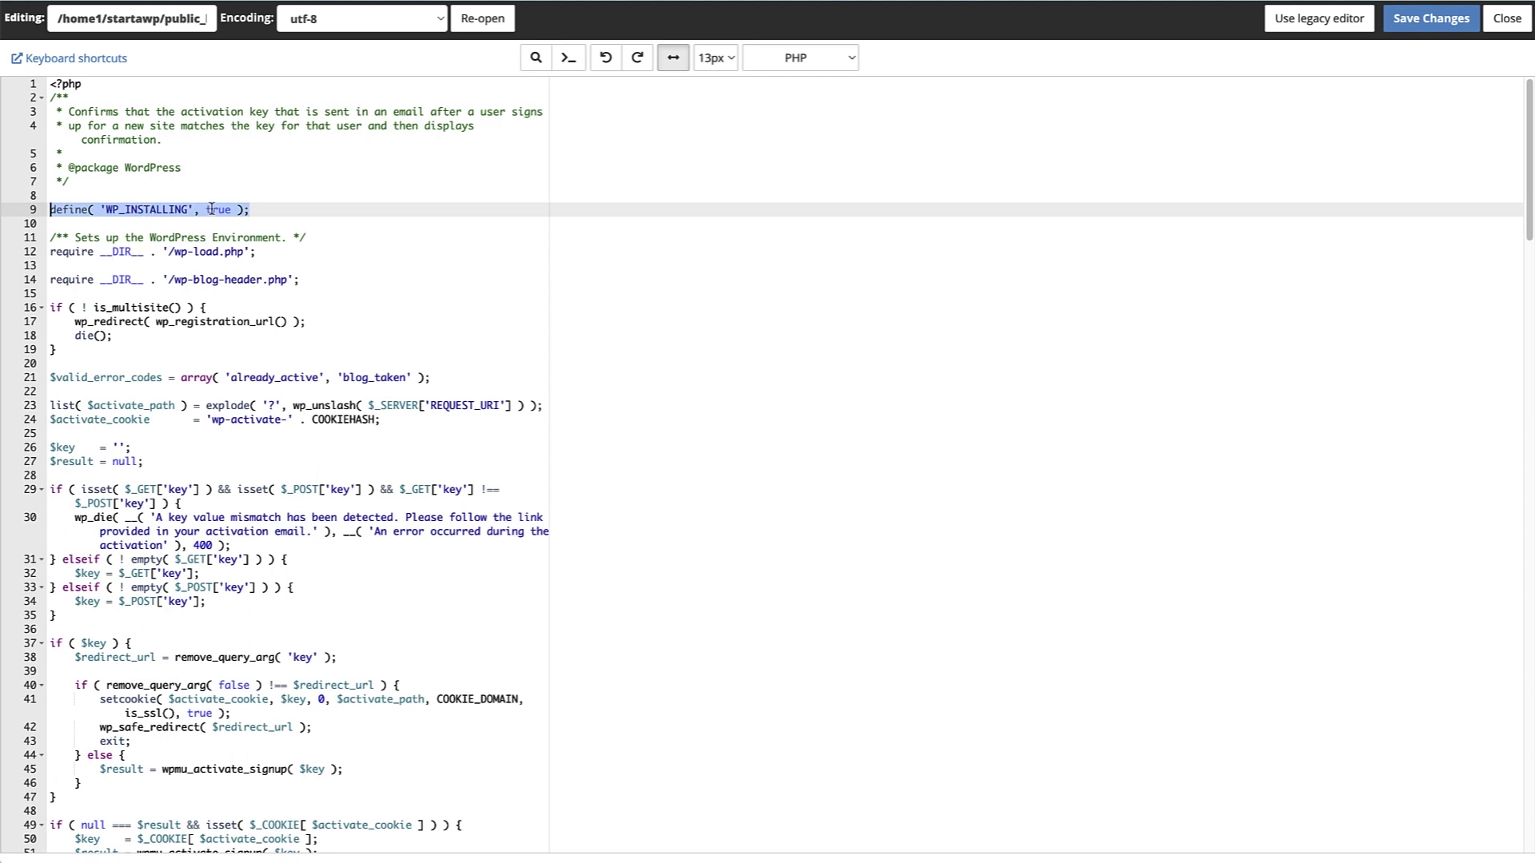
pyautogui.doubleClick(211, 209)
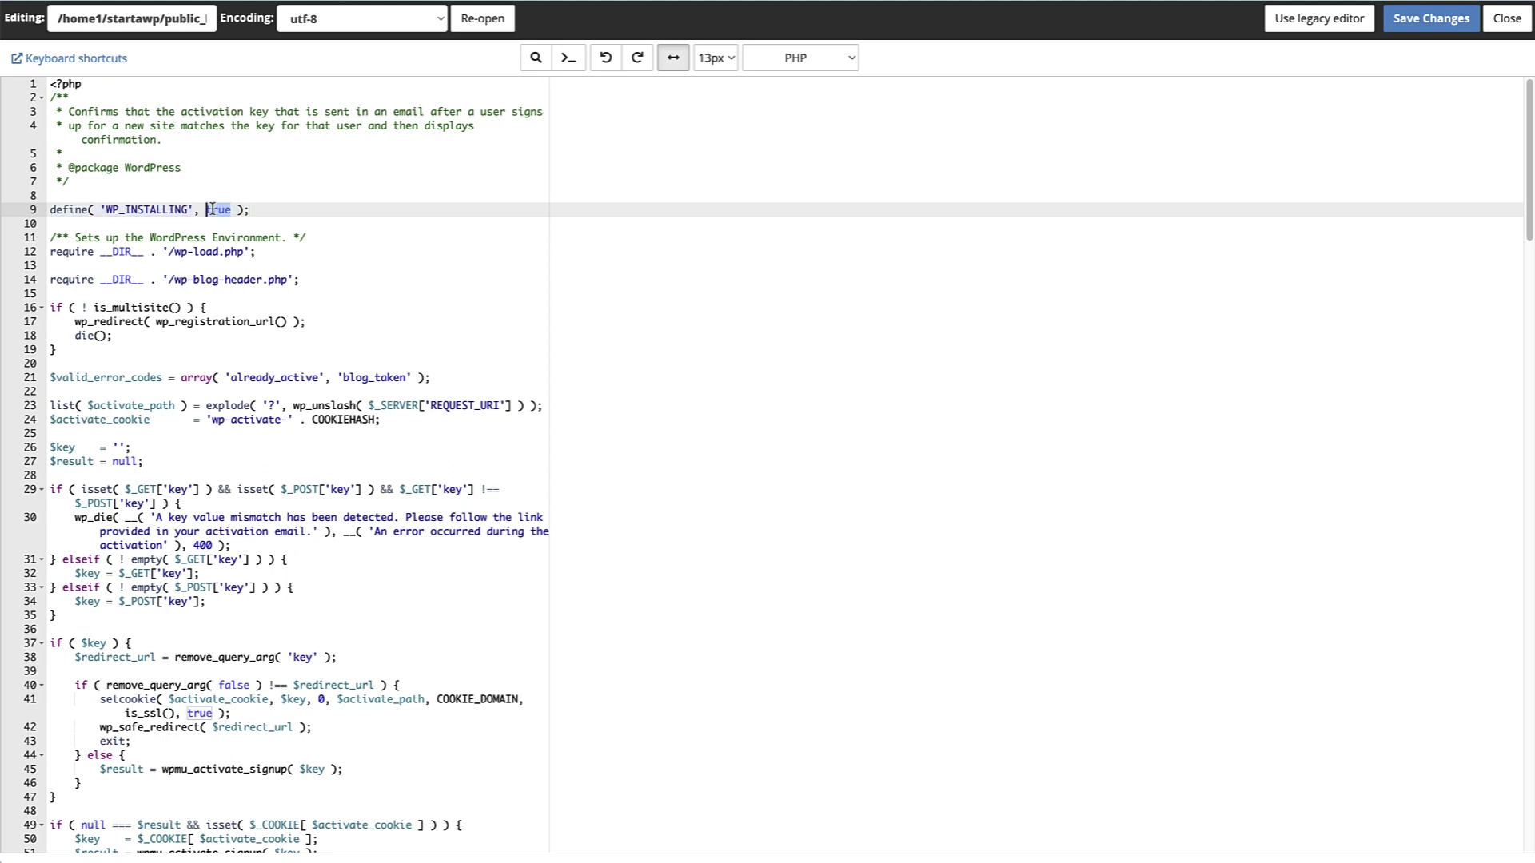
pyautogui.write('false')
pyautogui.click(1427, 22)
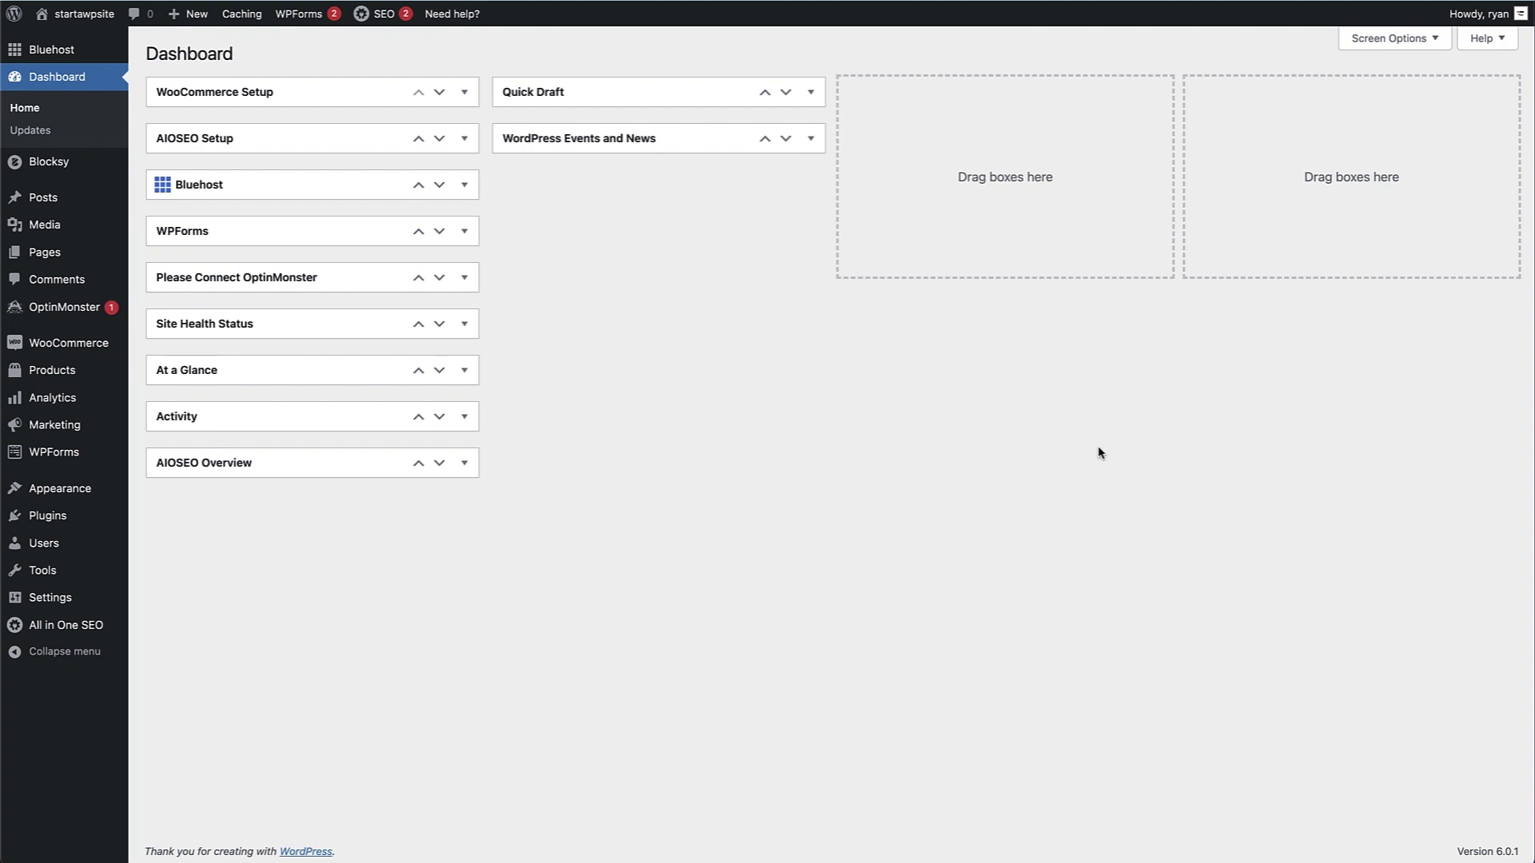
pyautogui.moveTo(48, 516)
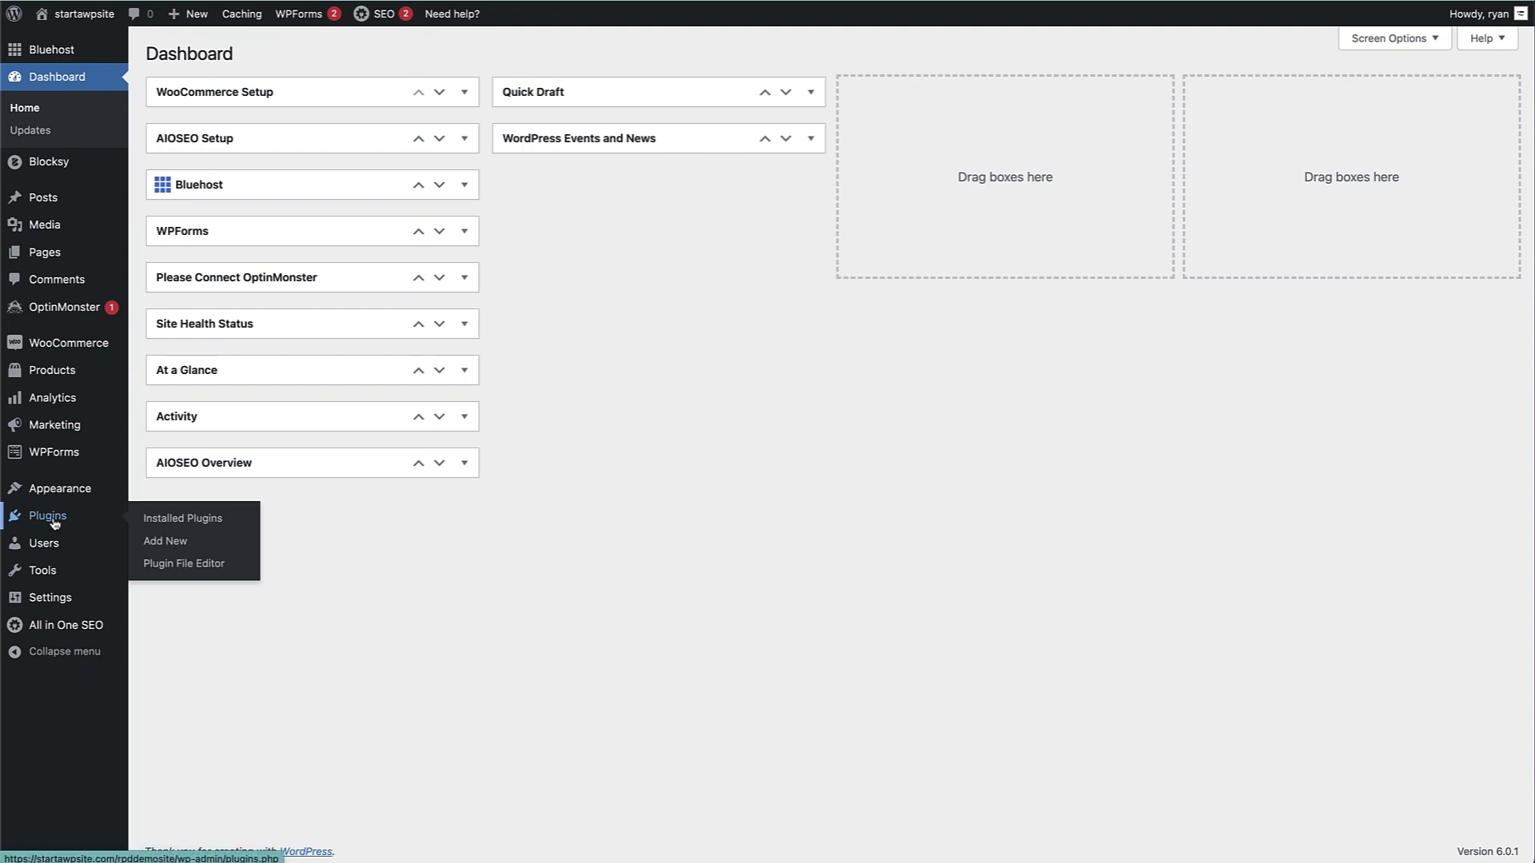
# - Find 'seedprod' under Plugins > Add New, then install and activate SeedProd
pyautogui.click(165, 541)
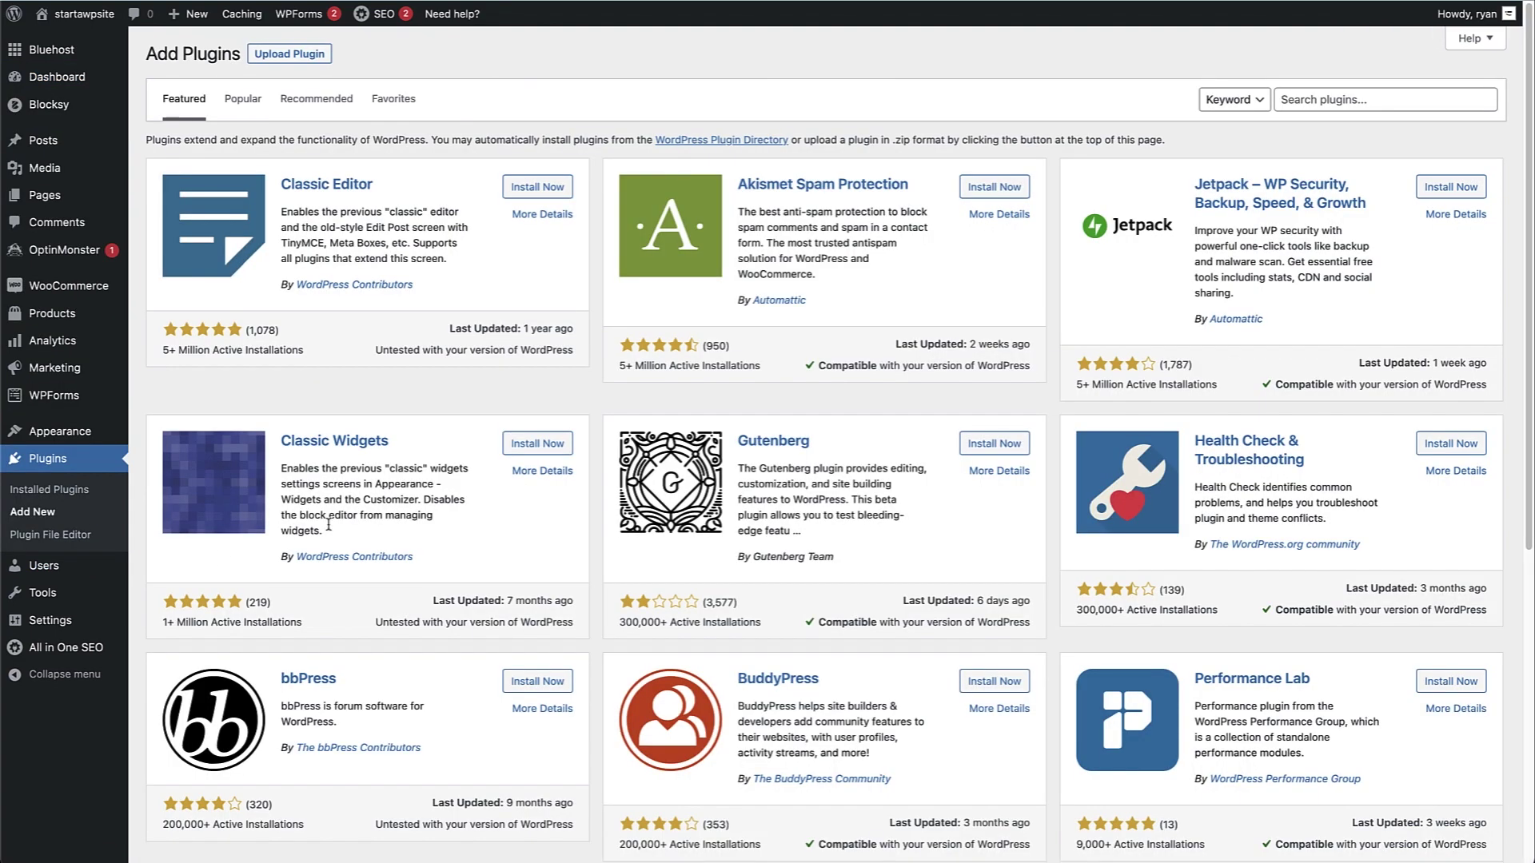
pyautogui.click(1396, 103)
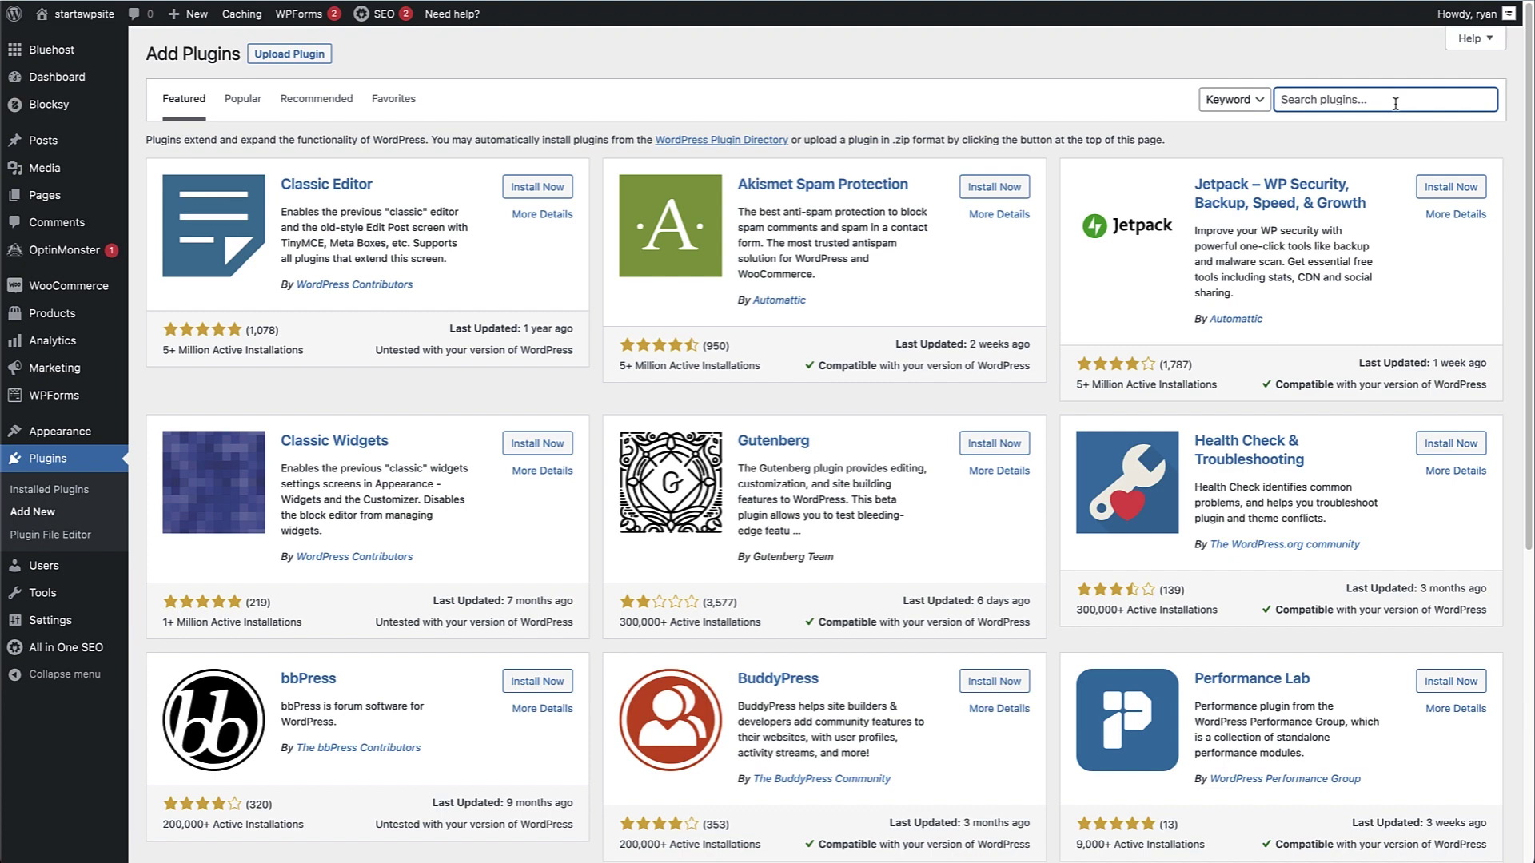
pyautogui.write('seed')
pyautogui.write('prod')
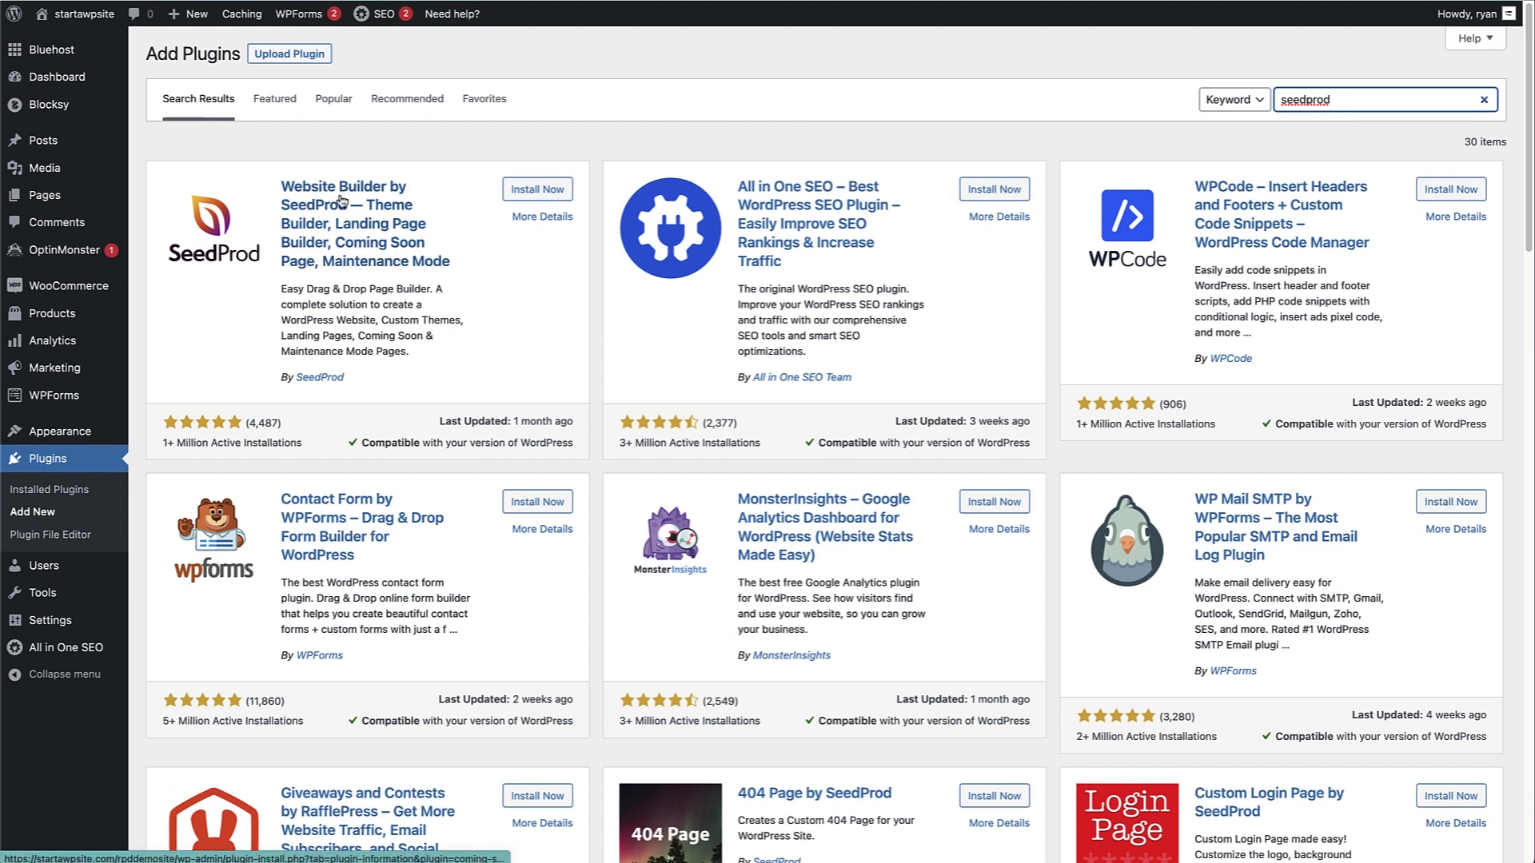
pyautogui.click(536, 188)
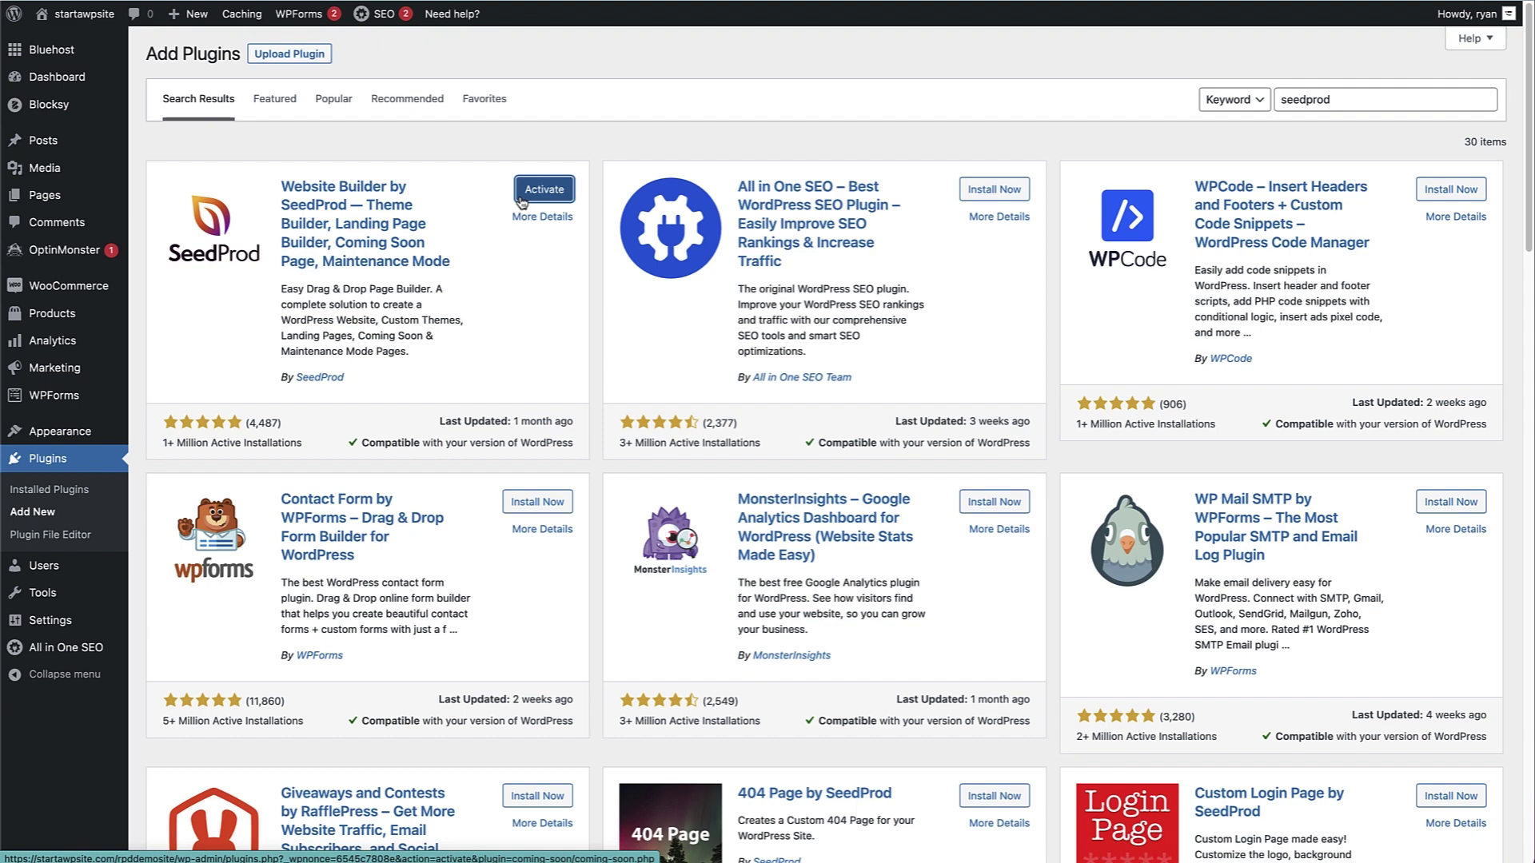
pyautogui.click(544, 189)
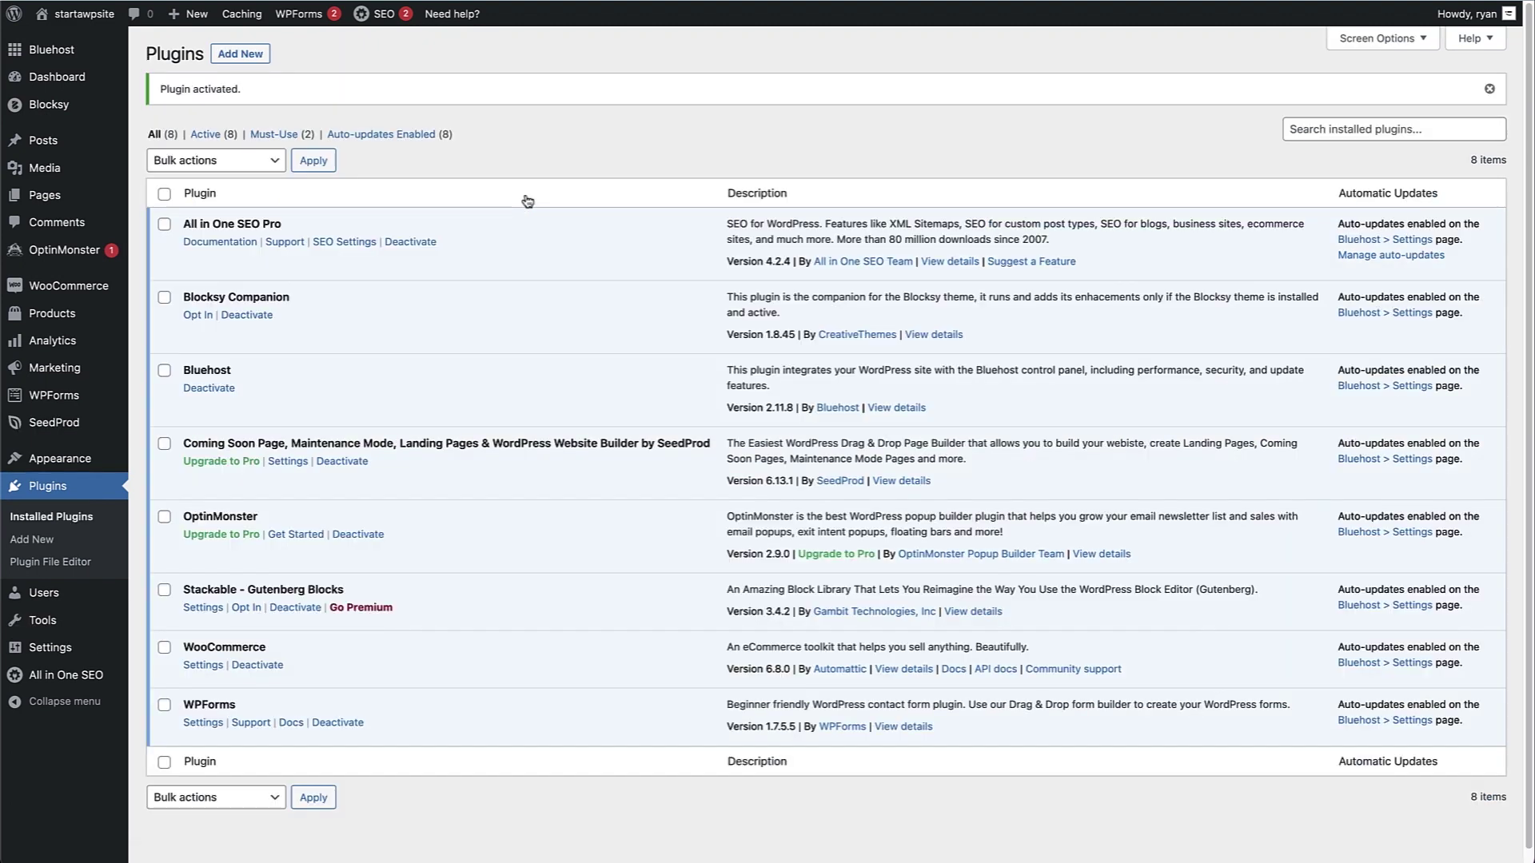
# - Create a Maintenance Mode page in SeedProd using the Down Maintenance Mode template
pyautogui.click(51, 422)
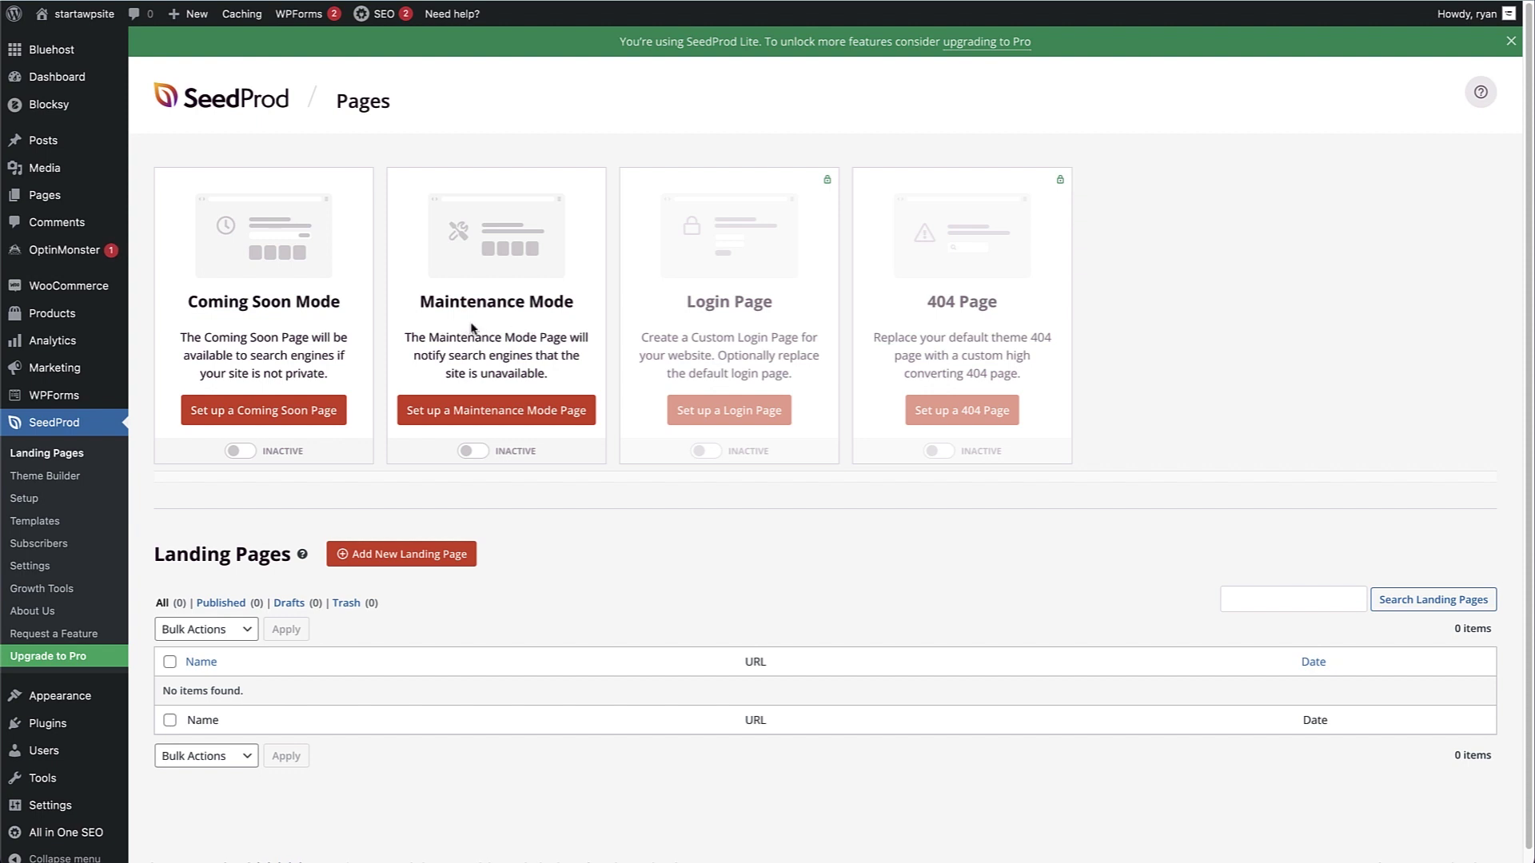
pyautogui.click(488, 418)
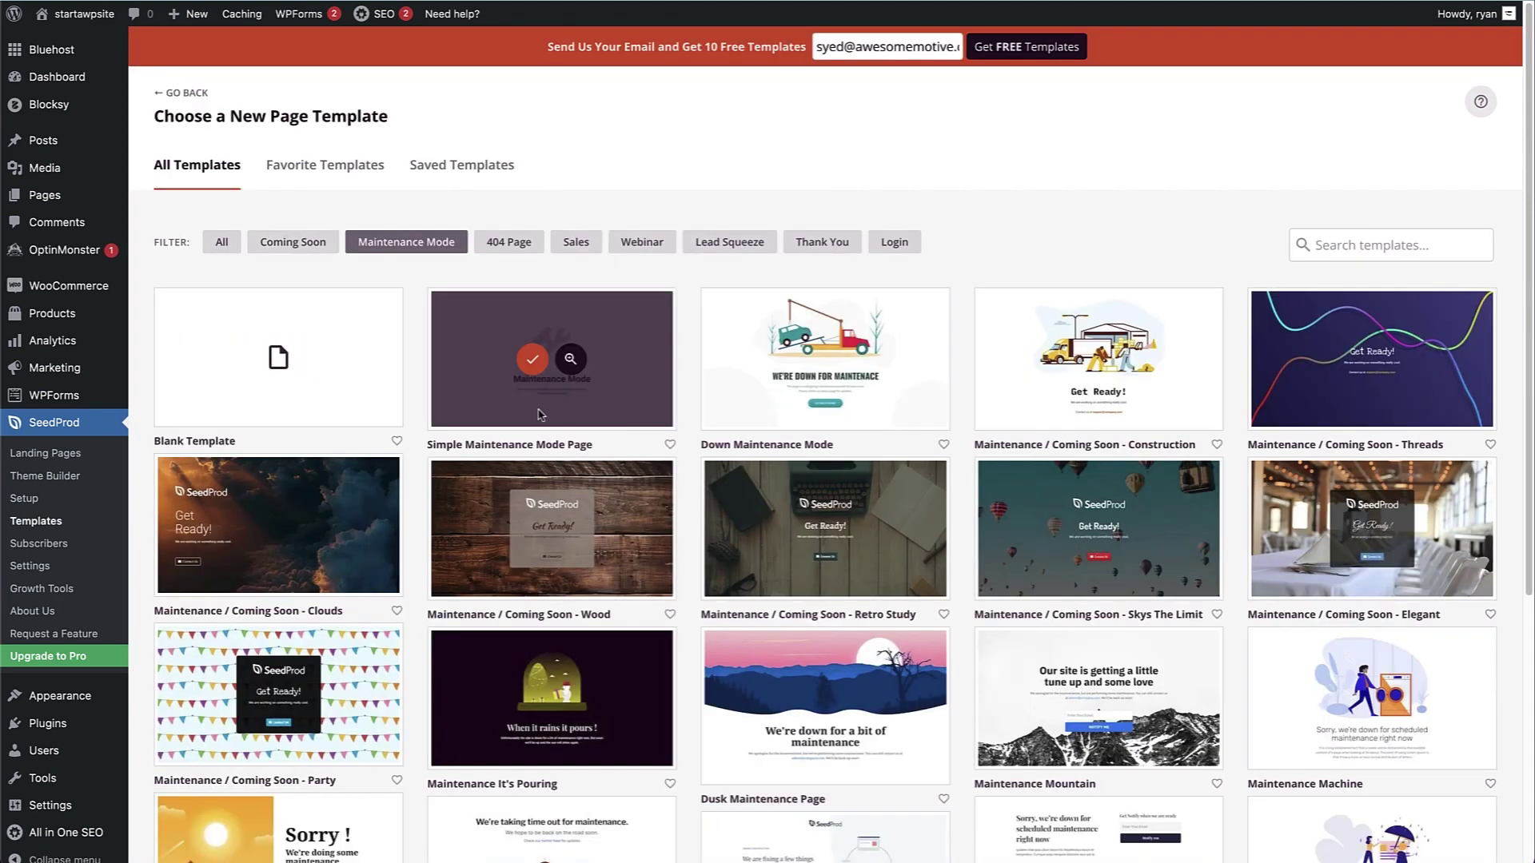
pyautogui.moveTo(824, 358)
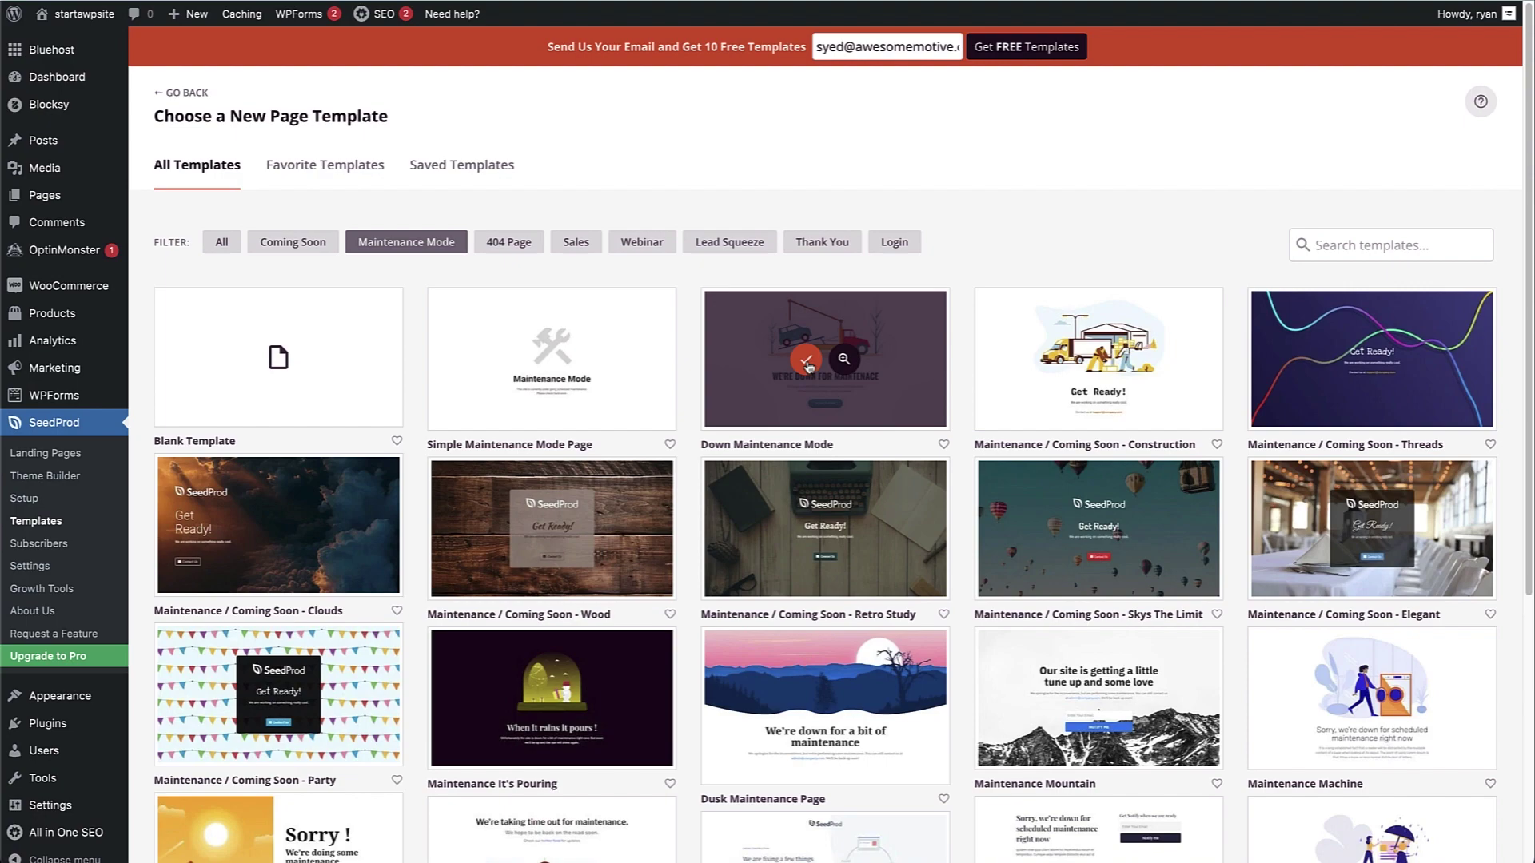
pyautogui.click(808, 360)
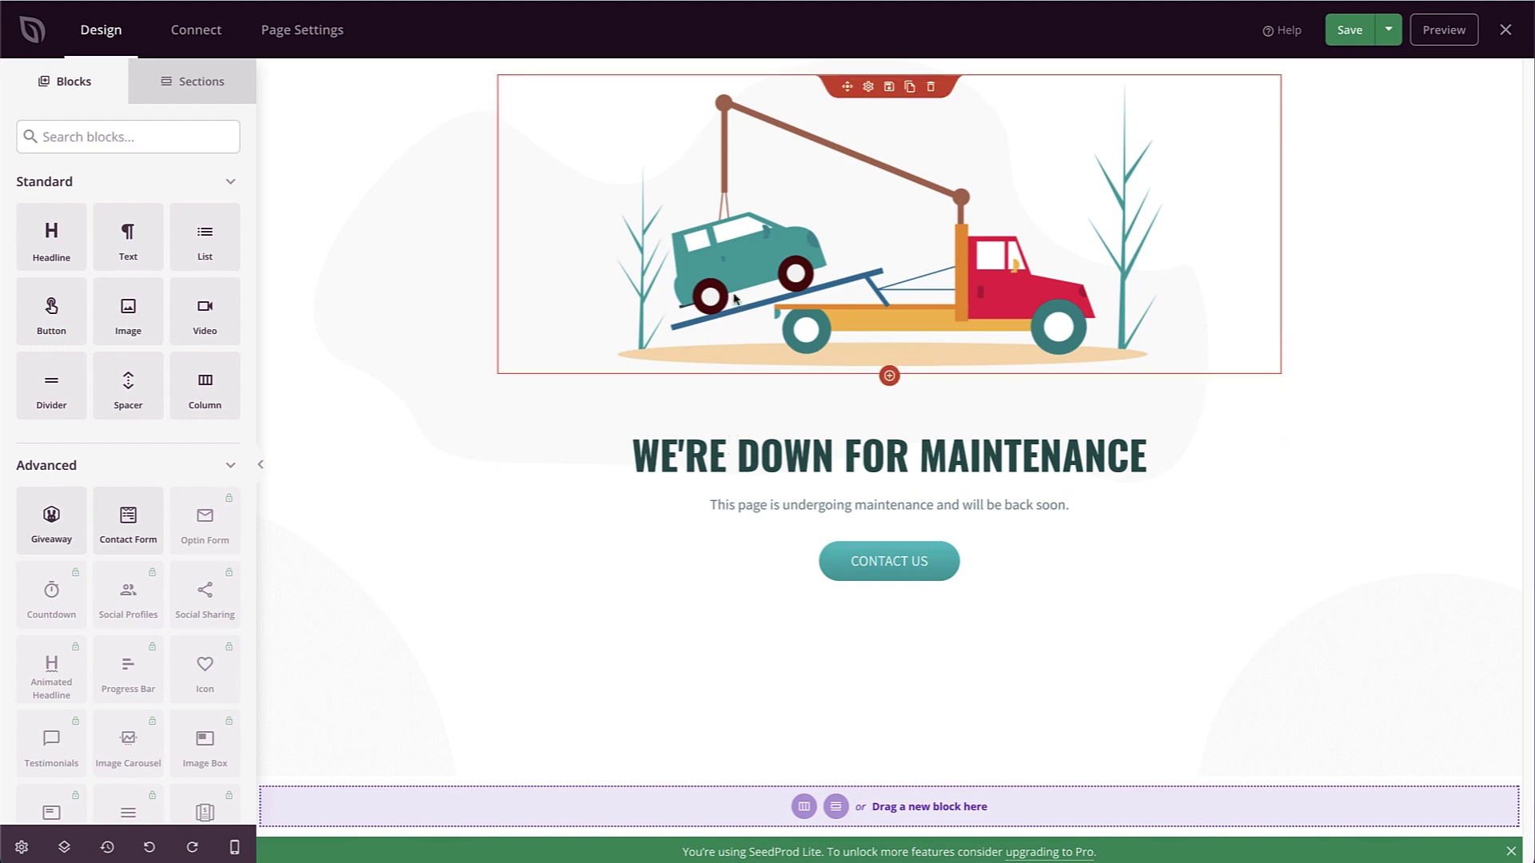
# - Swap the tow-truck image for the people-gaming Media Library photo and set its width to 75%
pyautogui.click(735, 298)
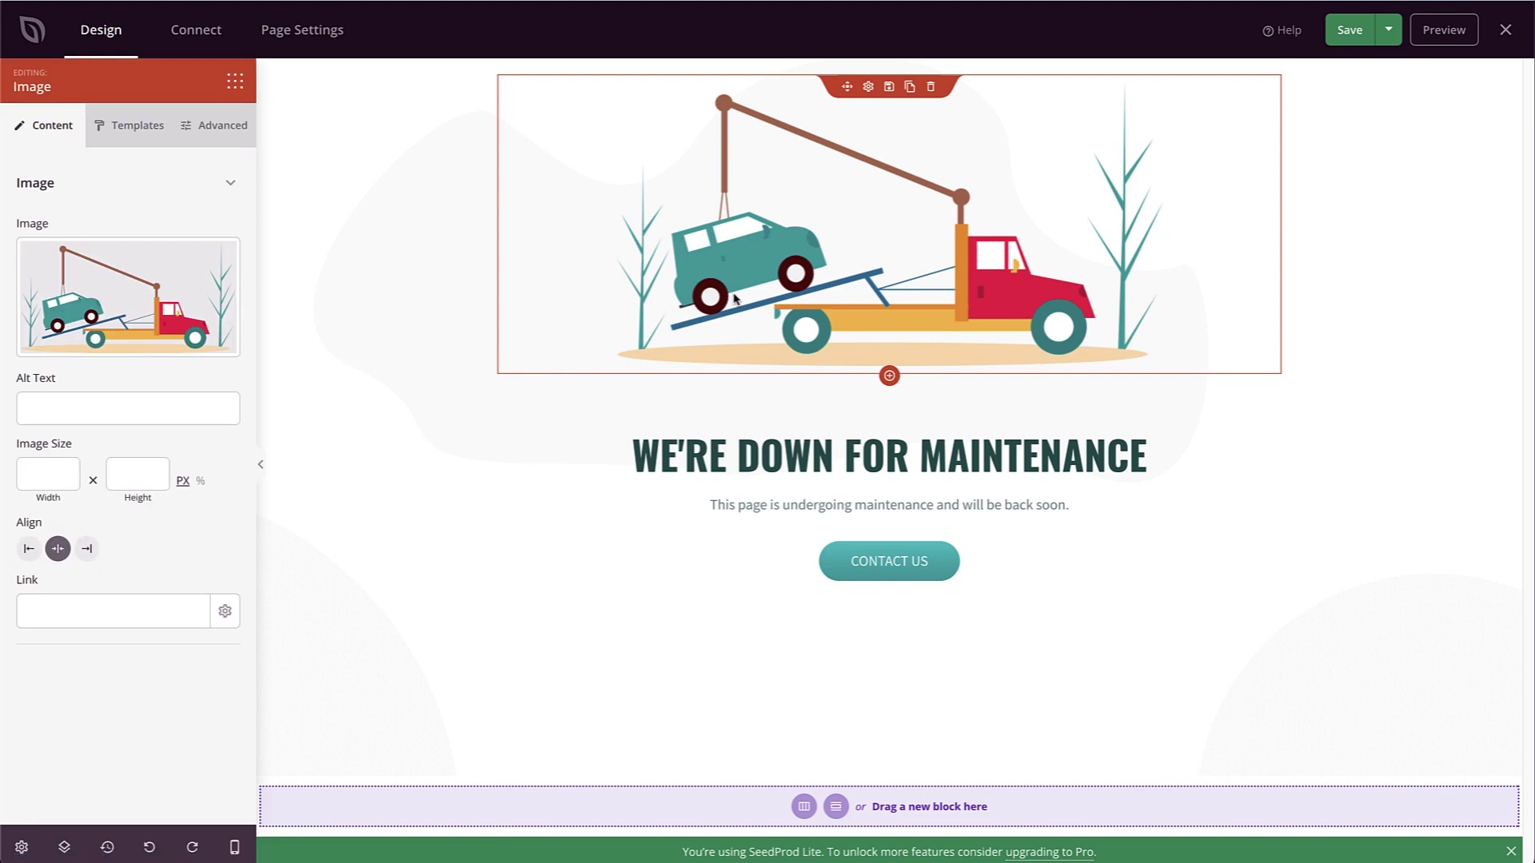
pyautogui.moveTo(127, 296)
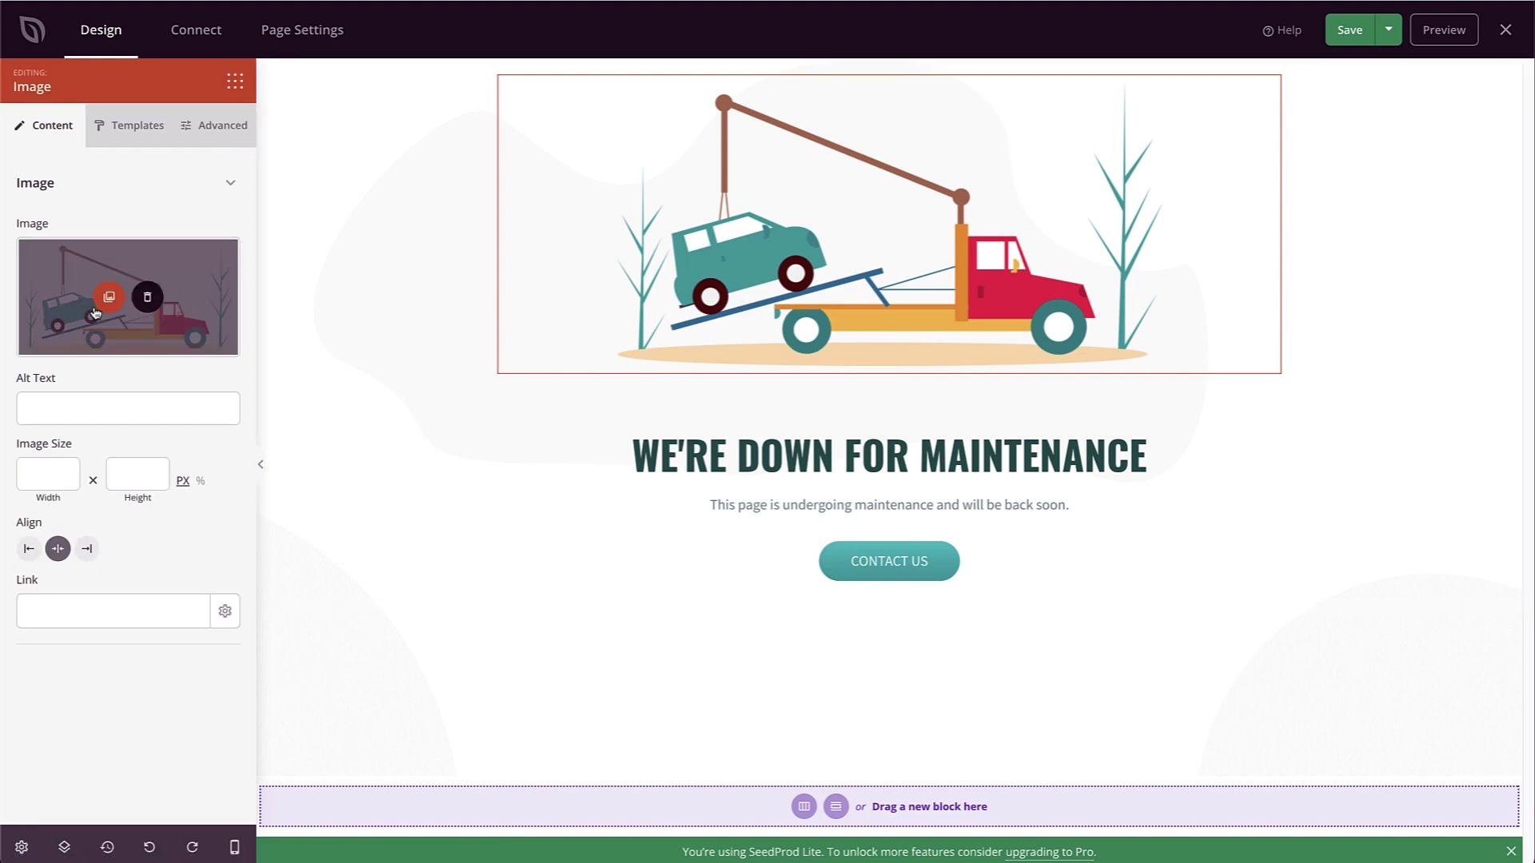
pyautogui.click(108, 298)
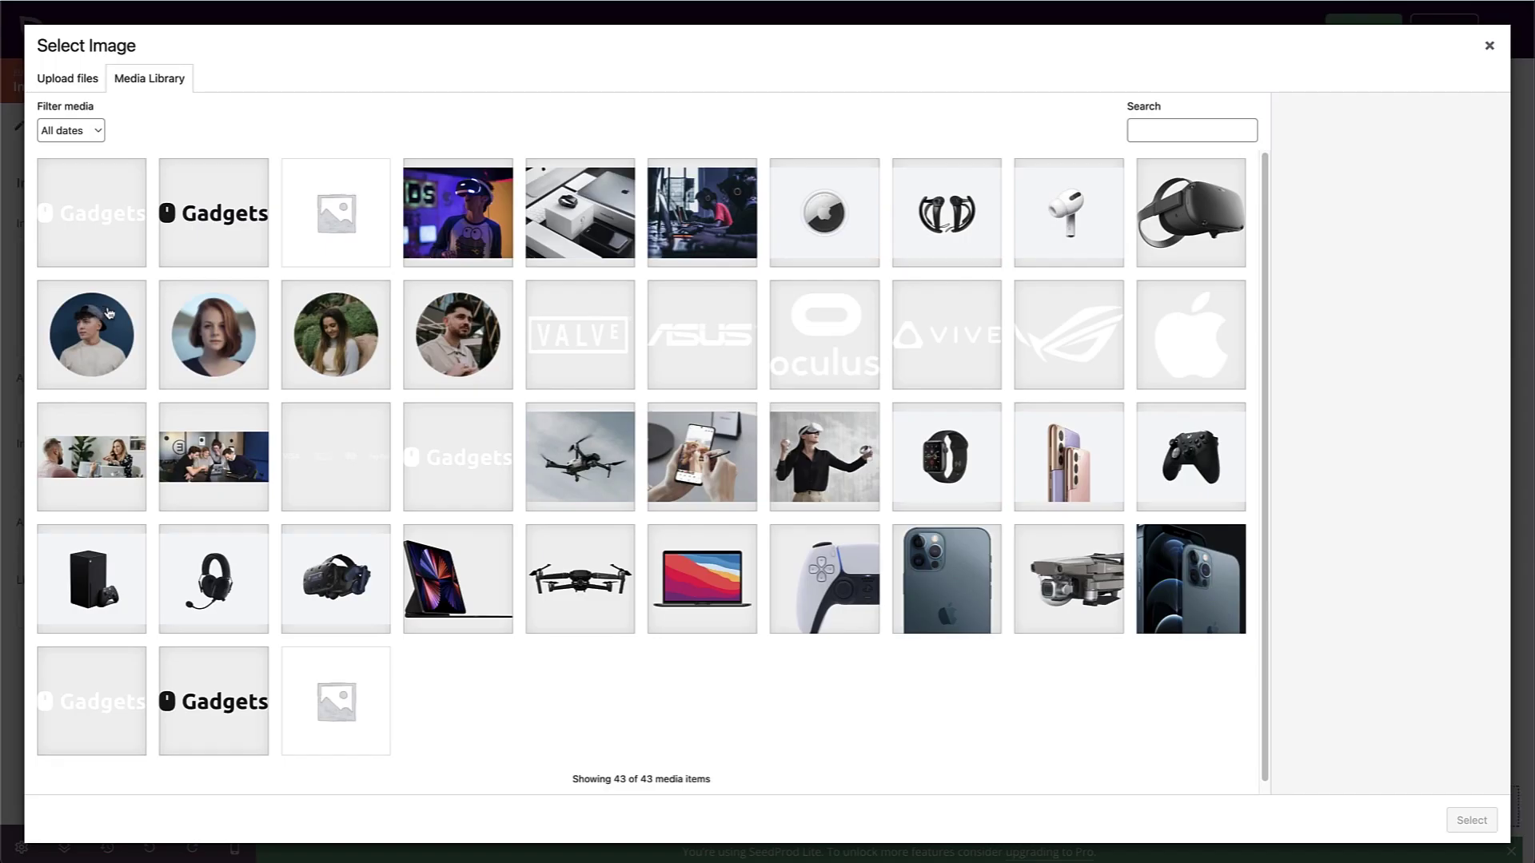
pyautogui.click(702, 214)
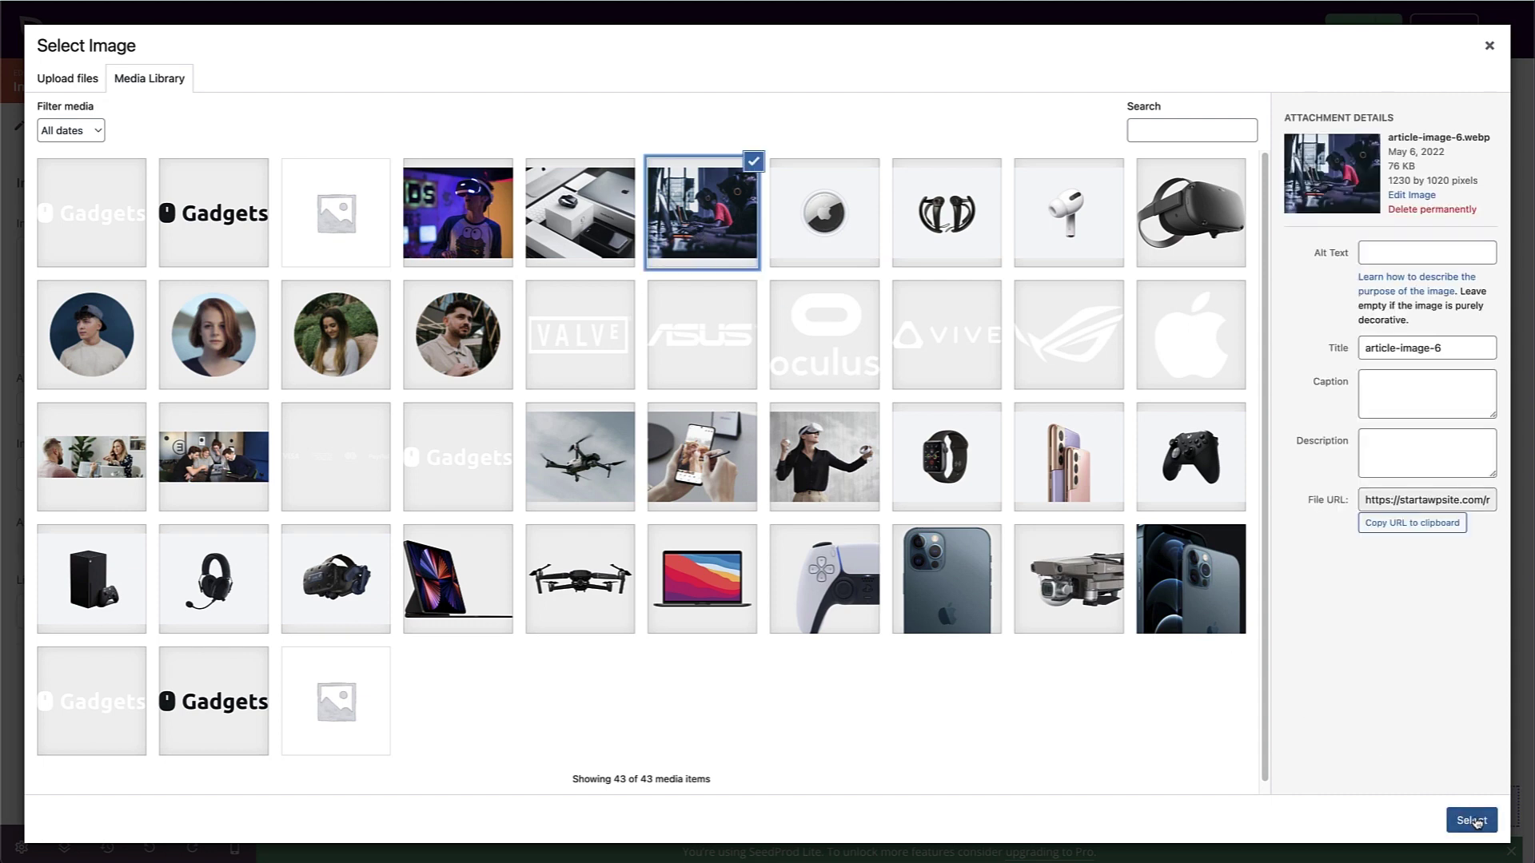
pyautogui.click(1472, 821)
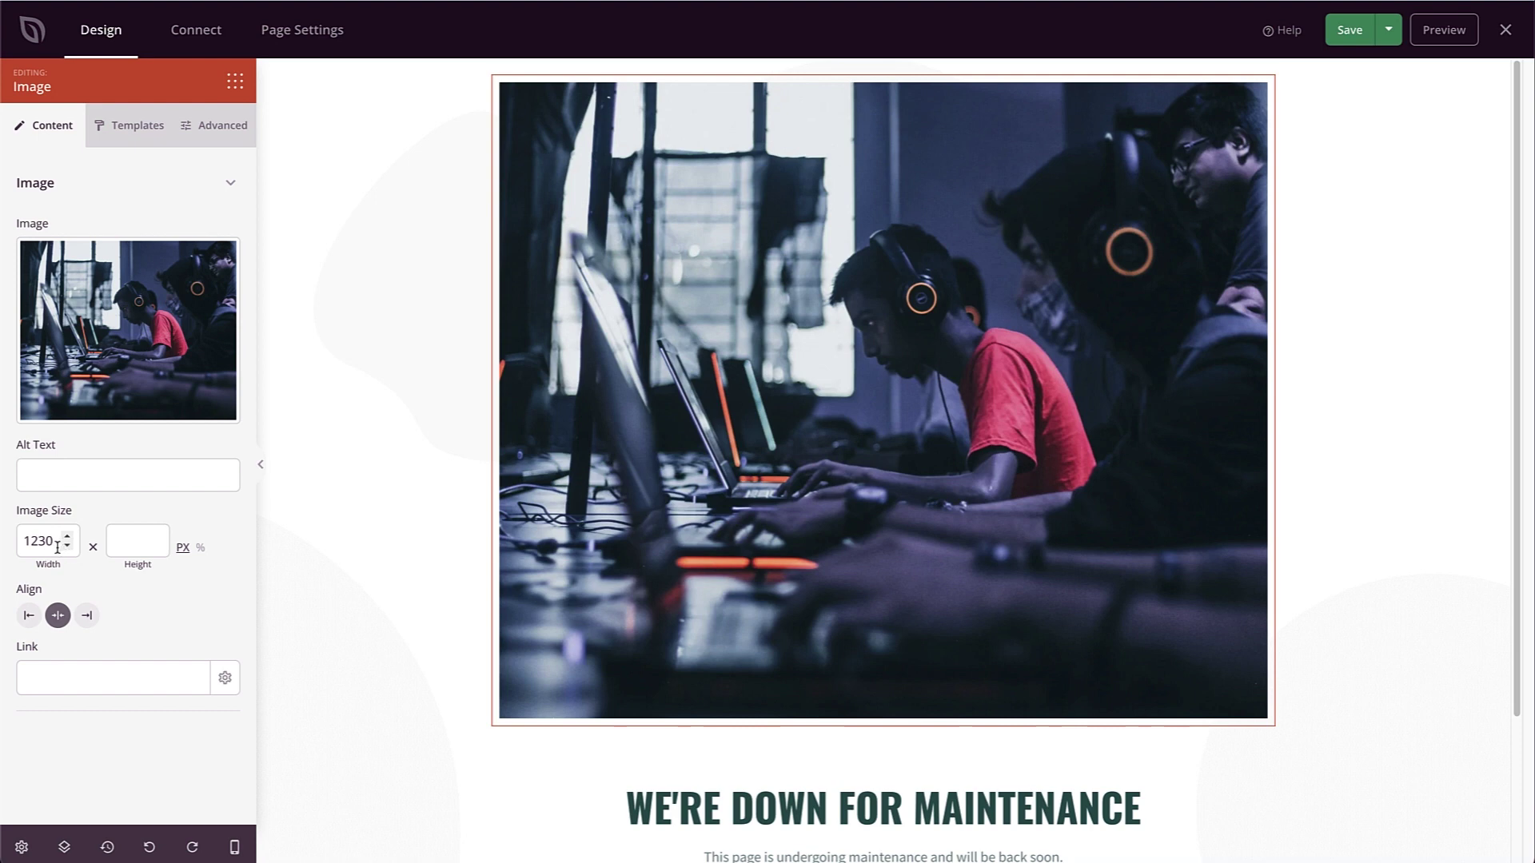
pyautogui.click(199, 549)
pyautogui.doubleClick(39, 542)
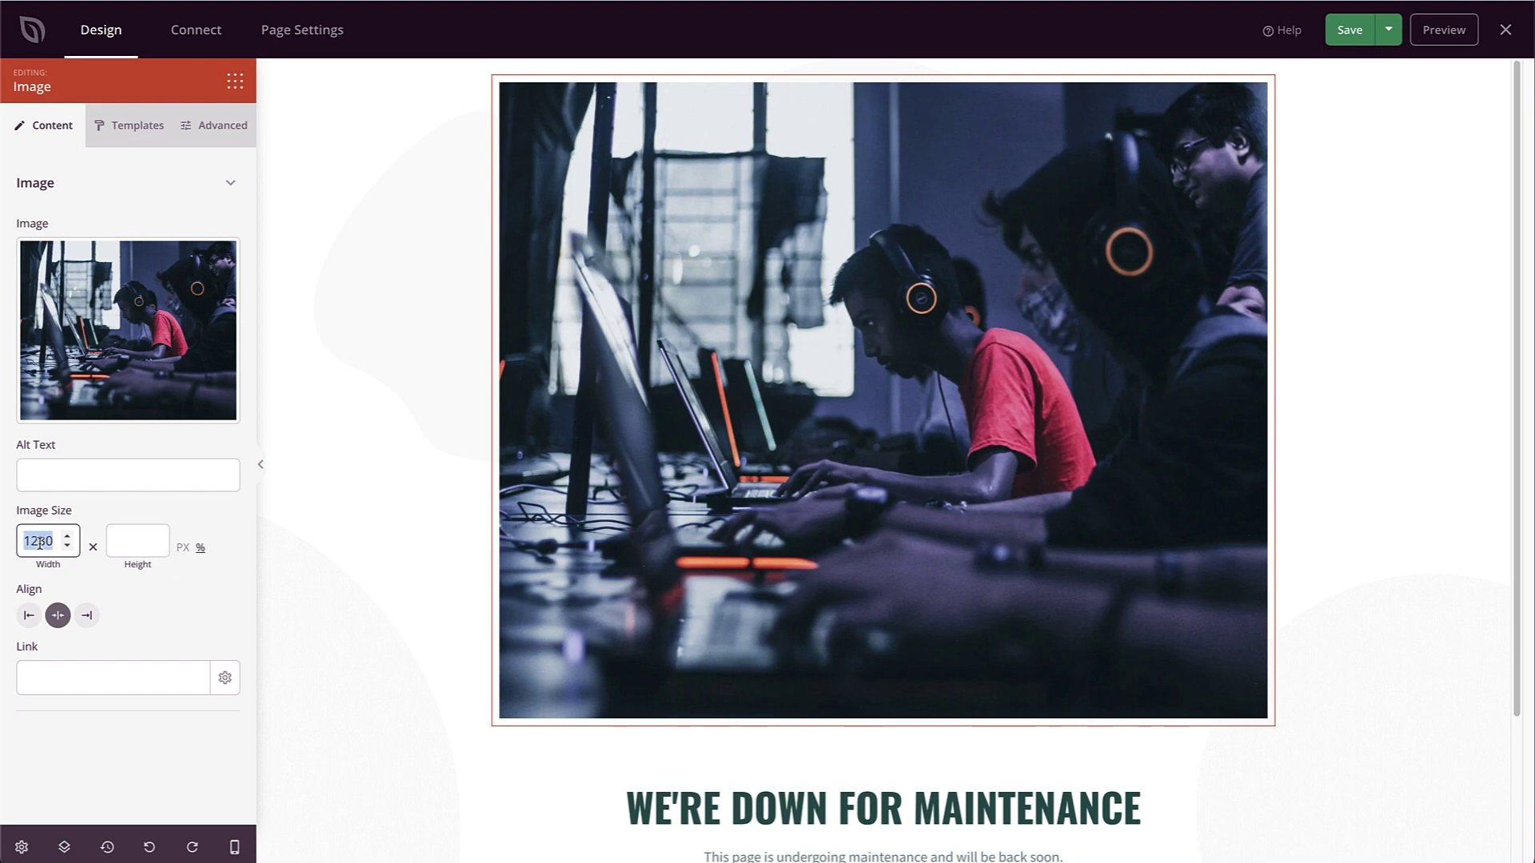
pyautogui.write('75')
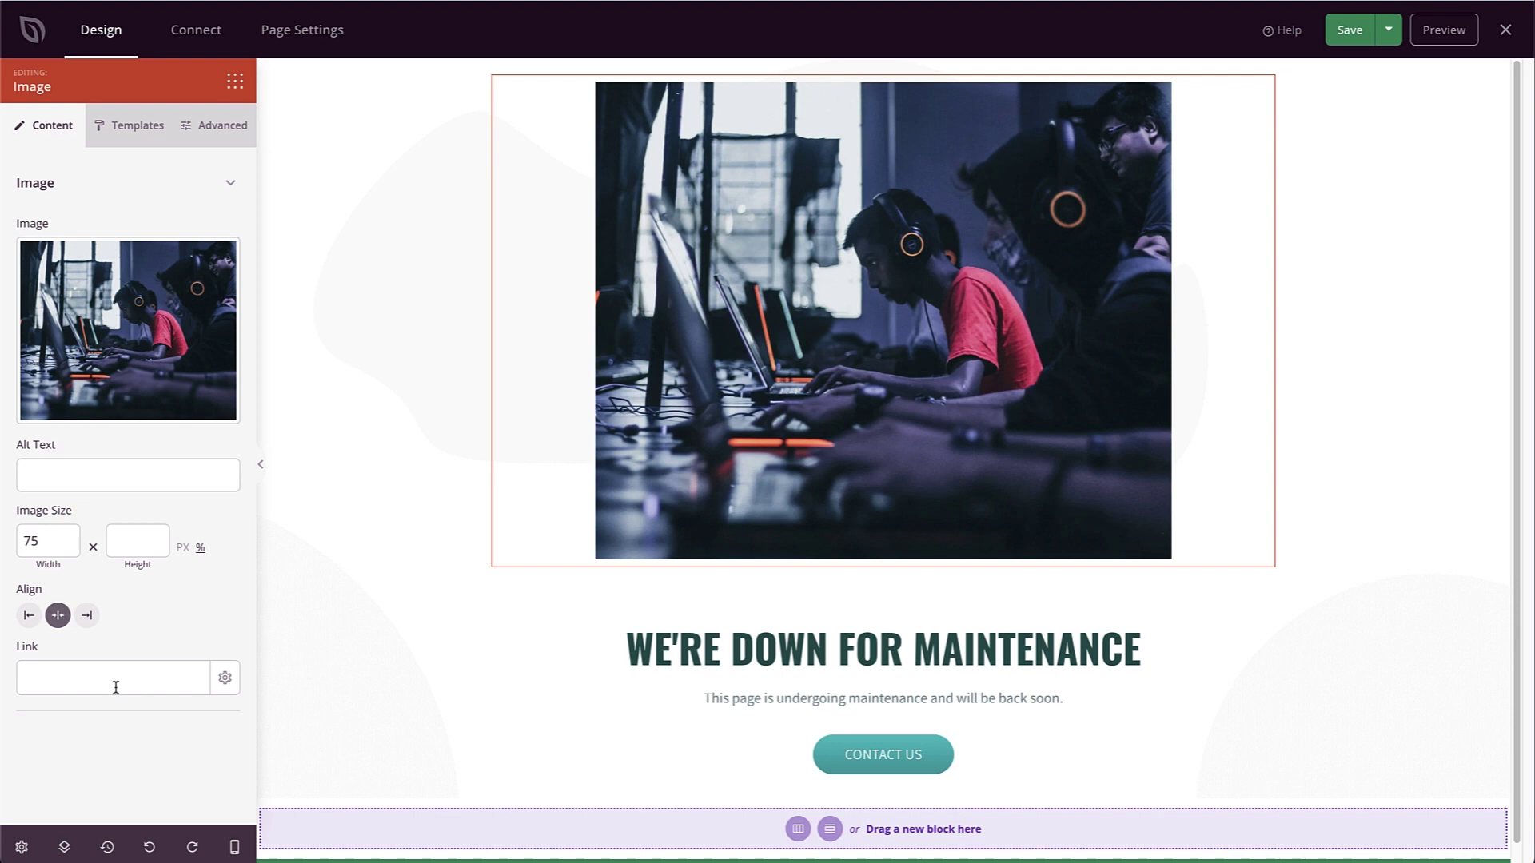
pyautogui.moveTo(882, 647)
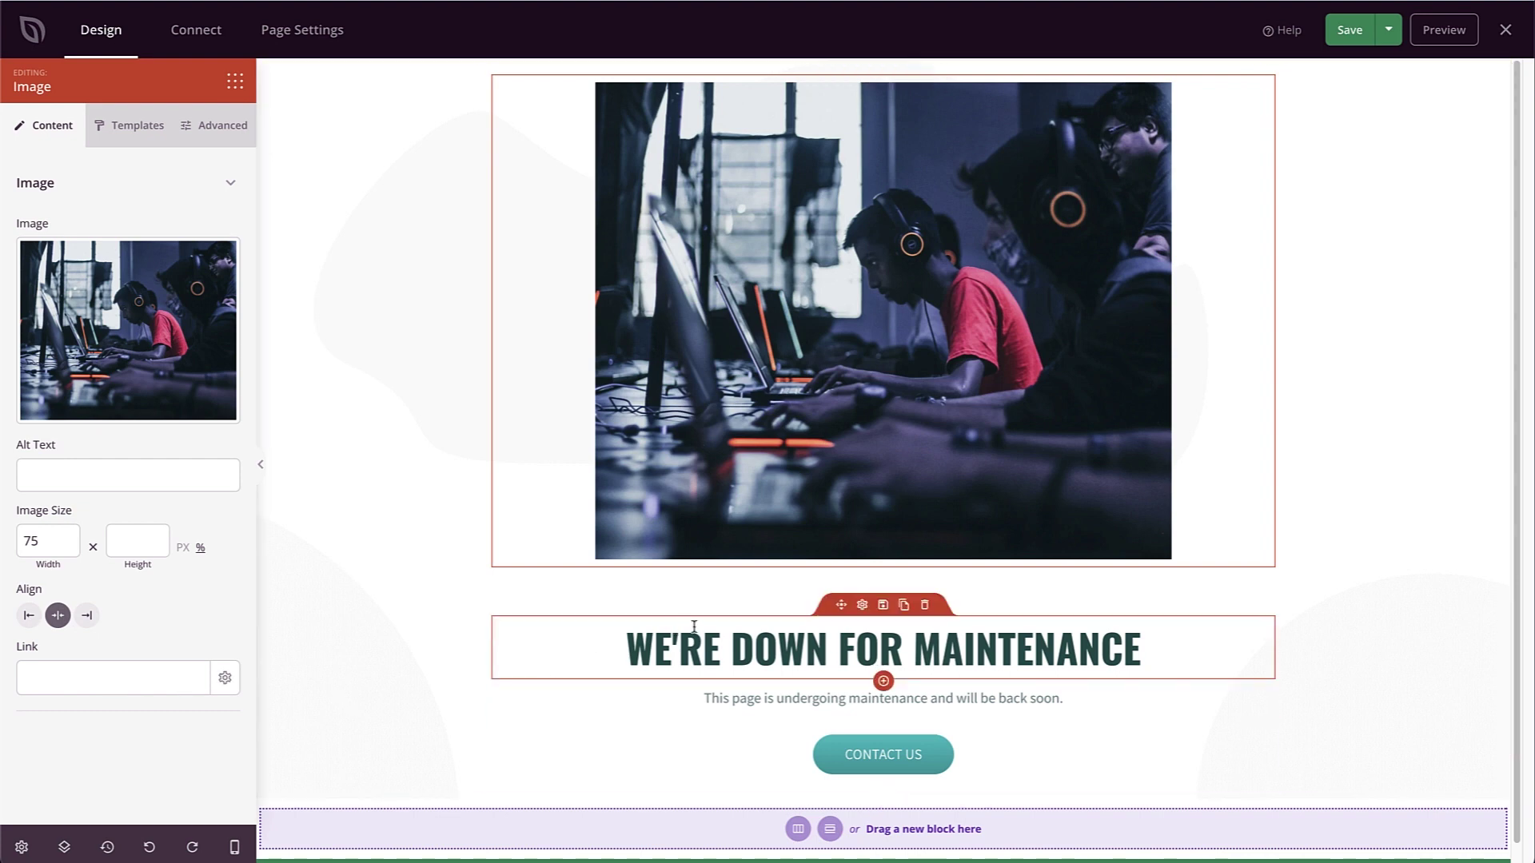
# - Inspect the headline, subtext and Contact Us button settings, including the button's email link
pyautogui.click(726, 636)
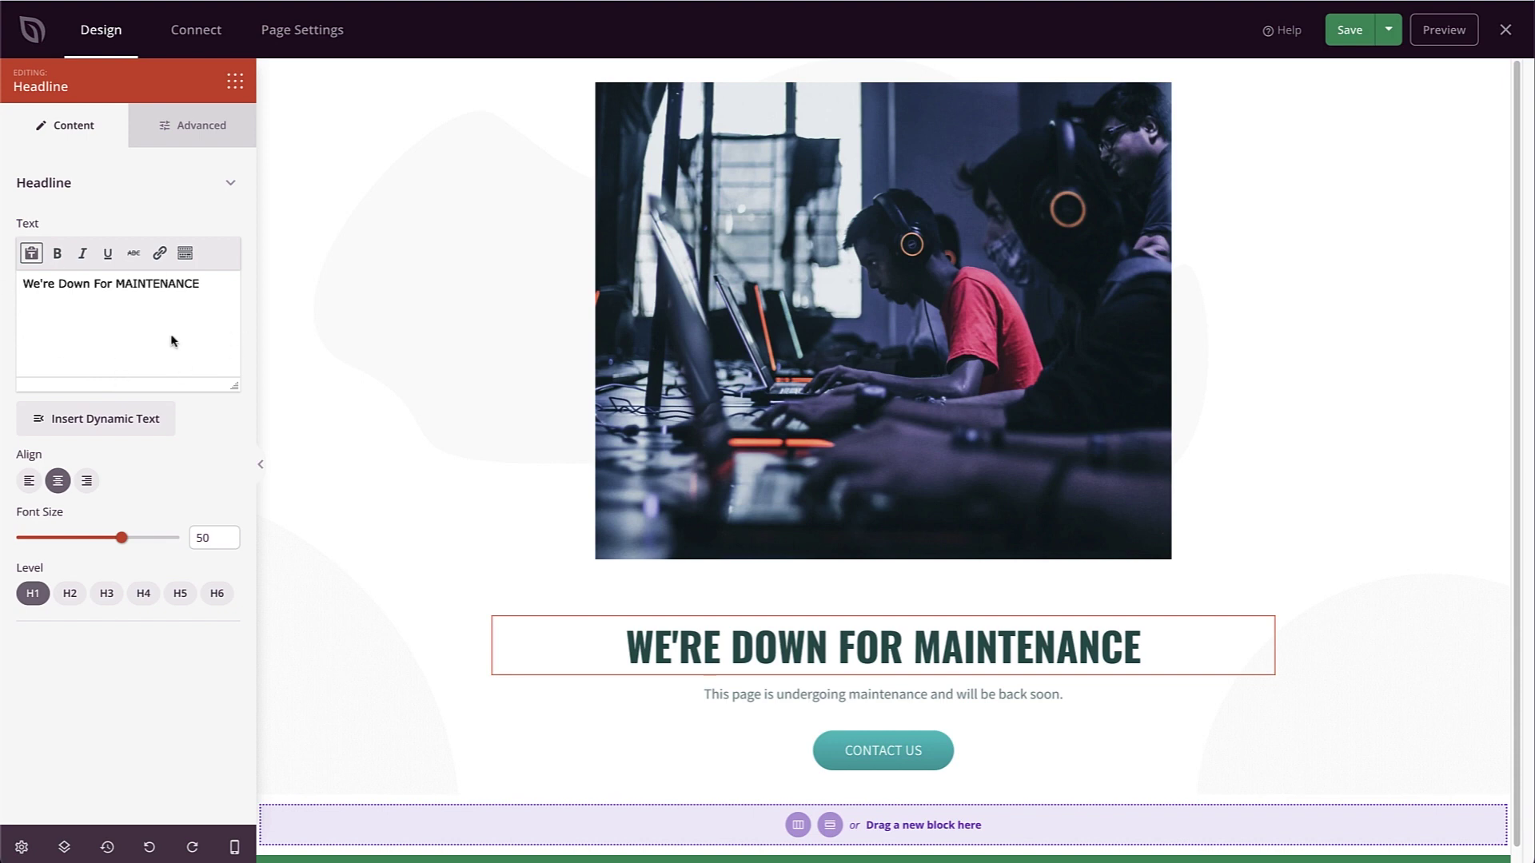
pyautogui.click(757, 697)
pyautogui.moveTo(883, 755)
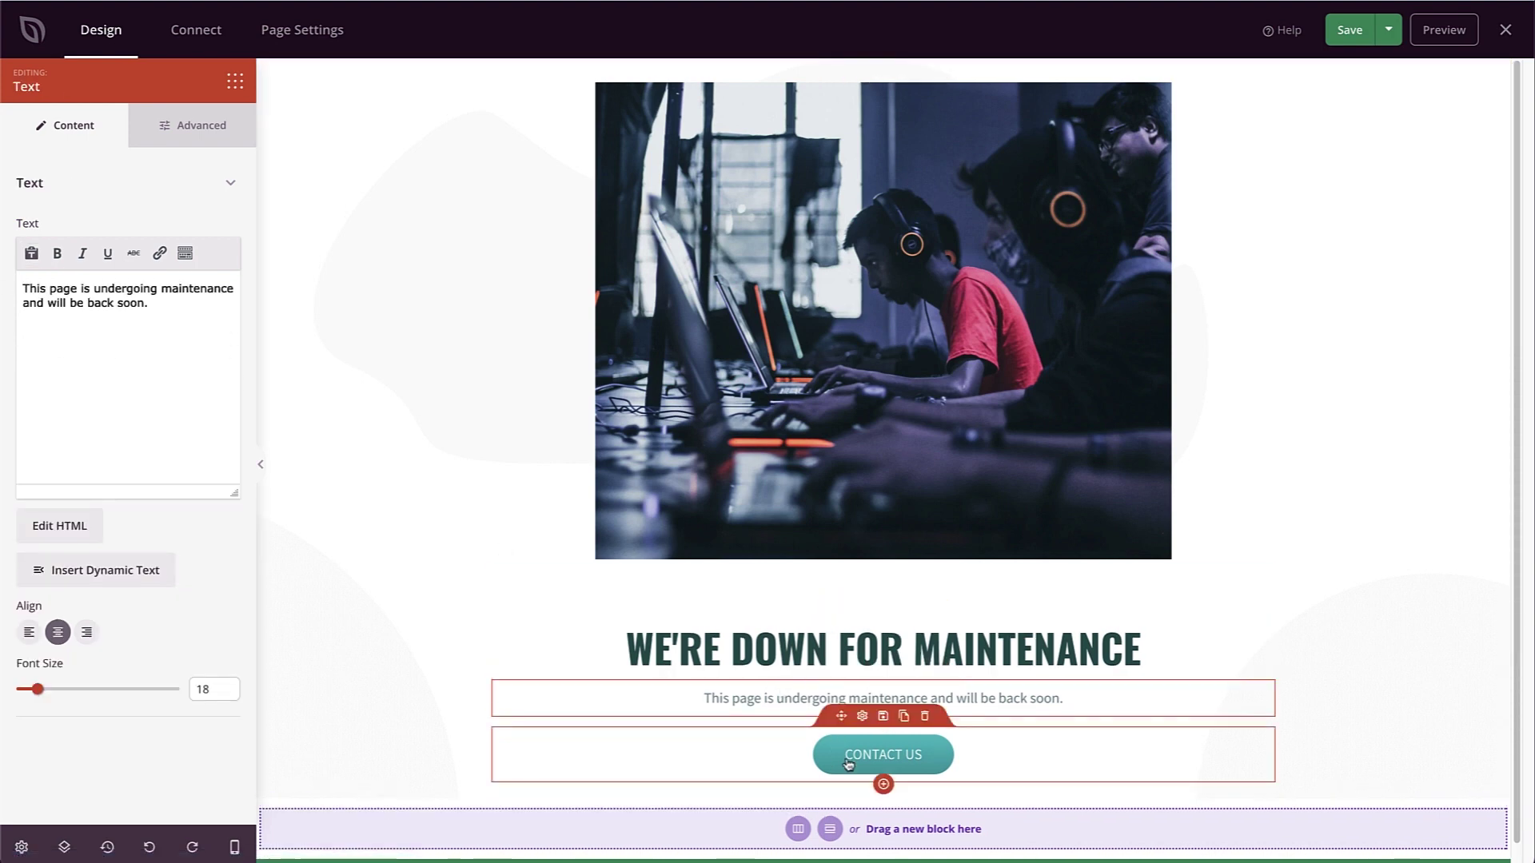
pyautogui.click(886, 763)
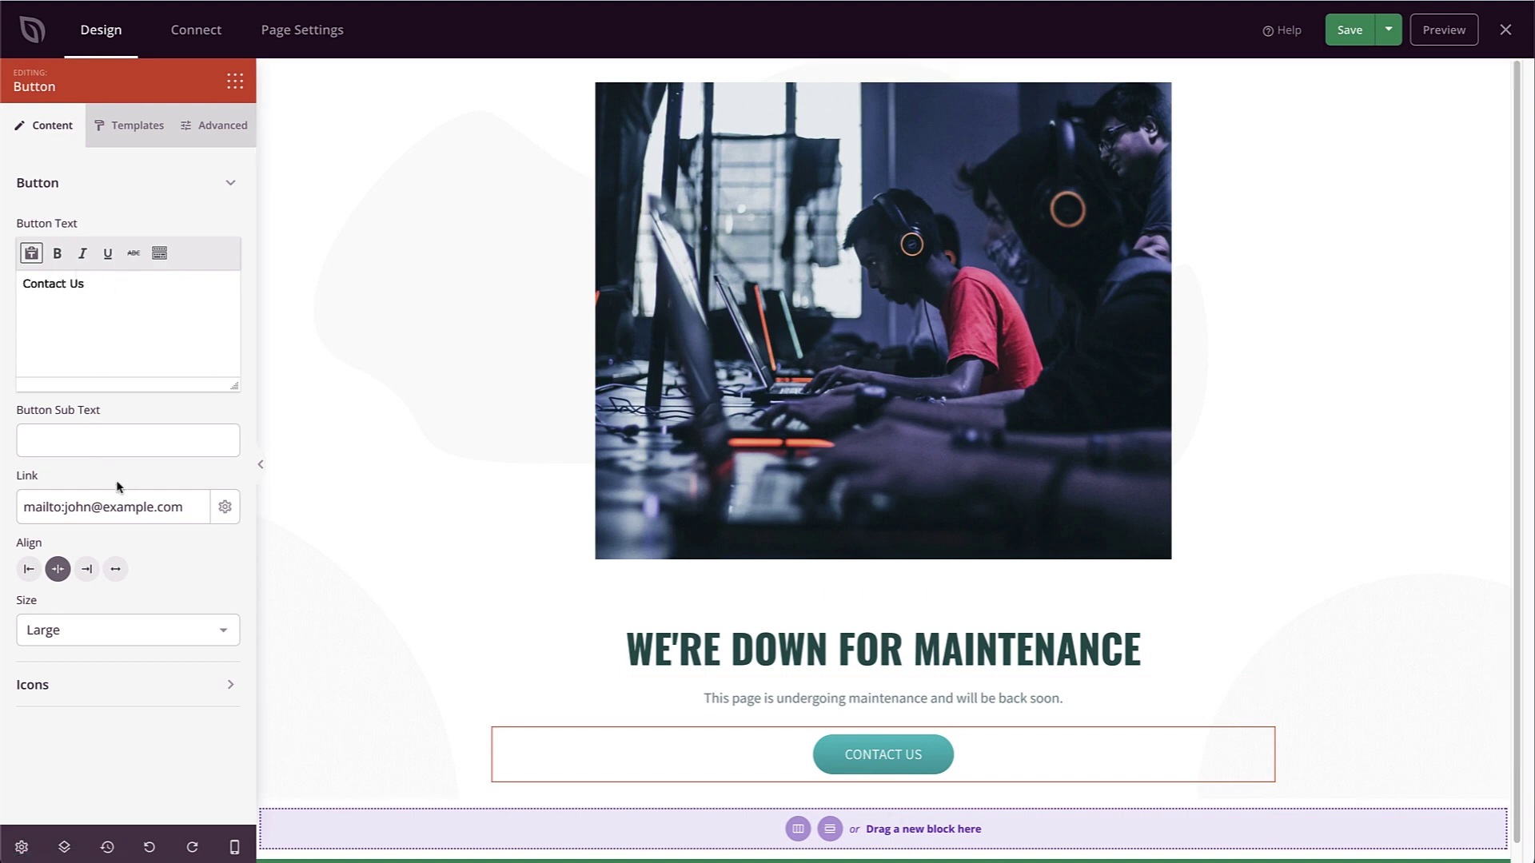
pyautogui.moveTo(64, 507); pyautogui.dragTo(201, 507)
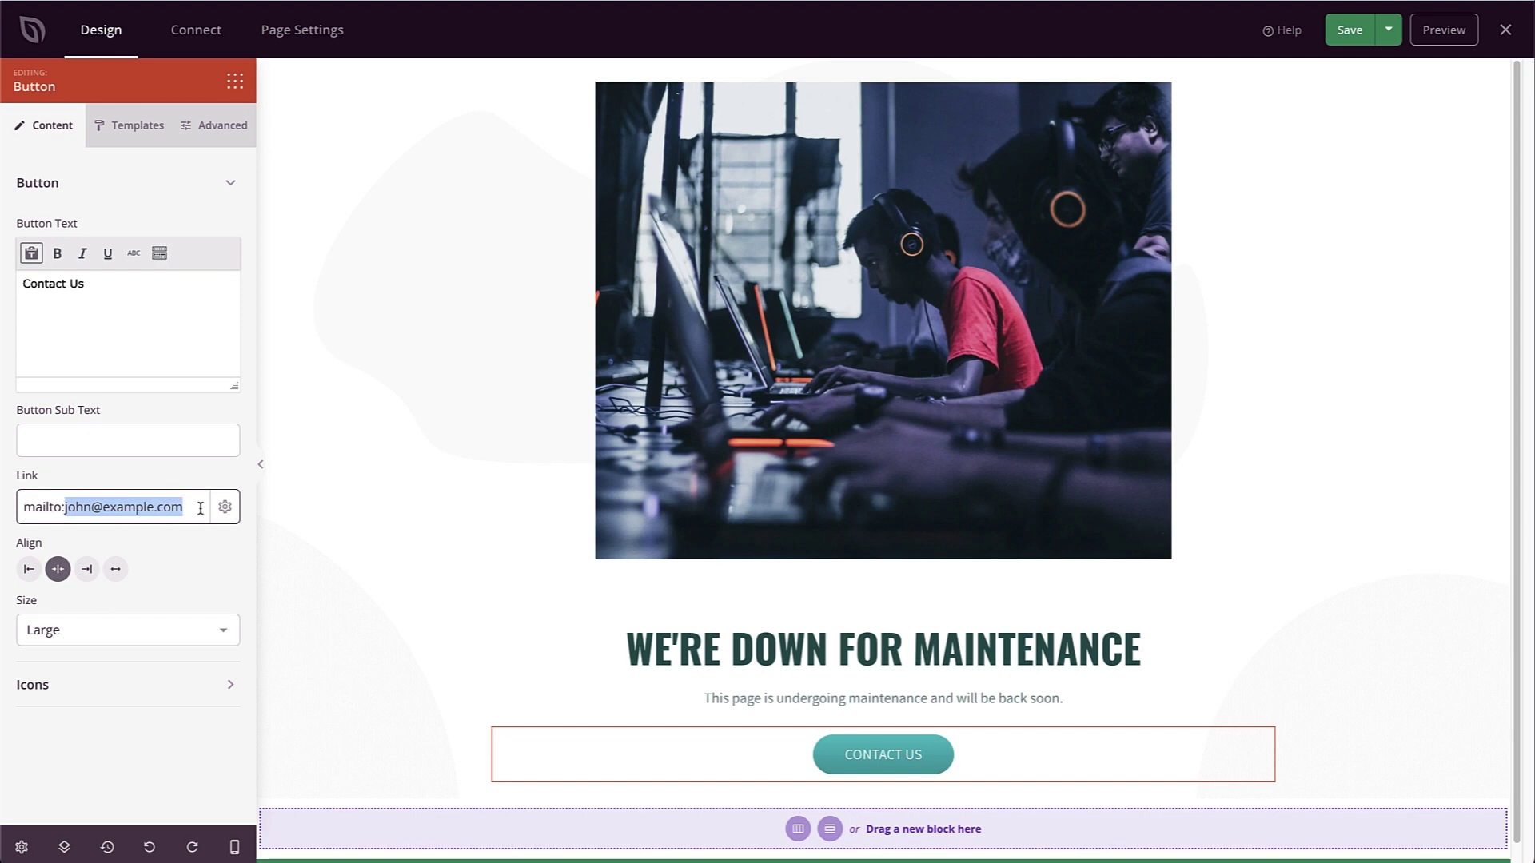
pyautogui.click(200, 574)
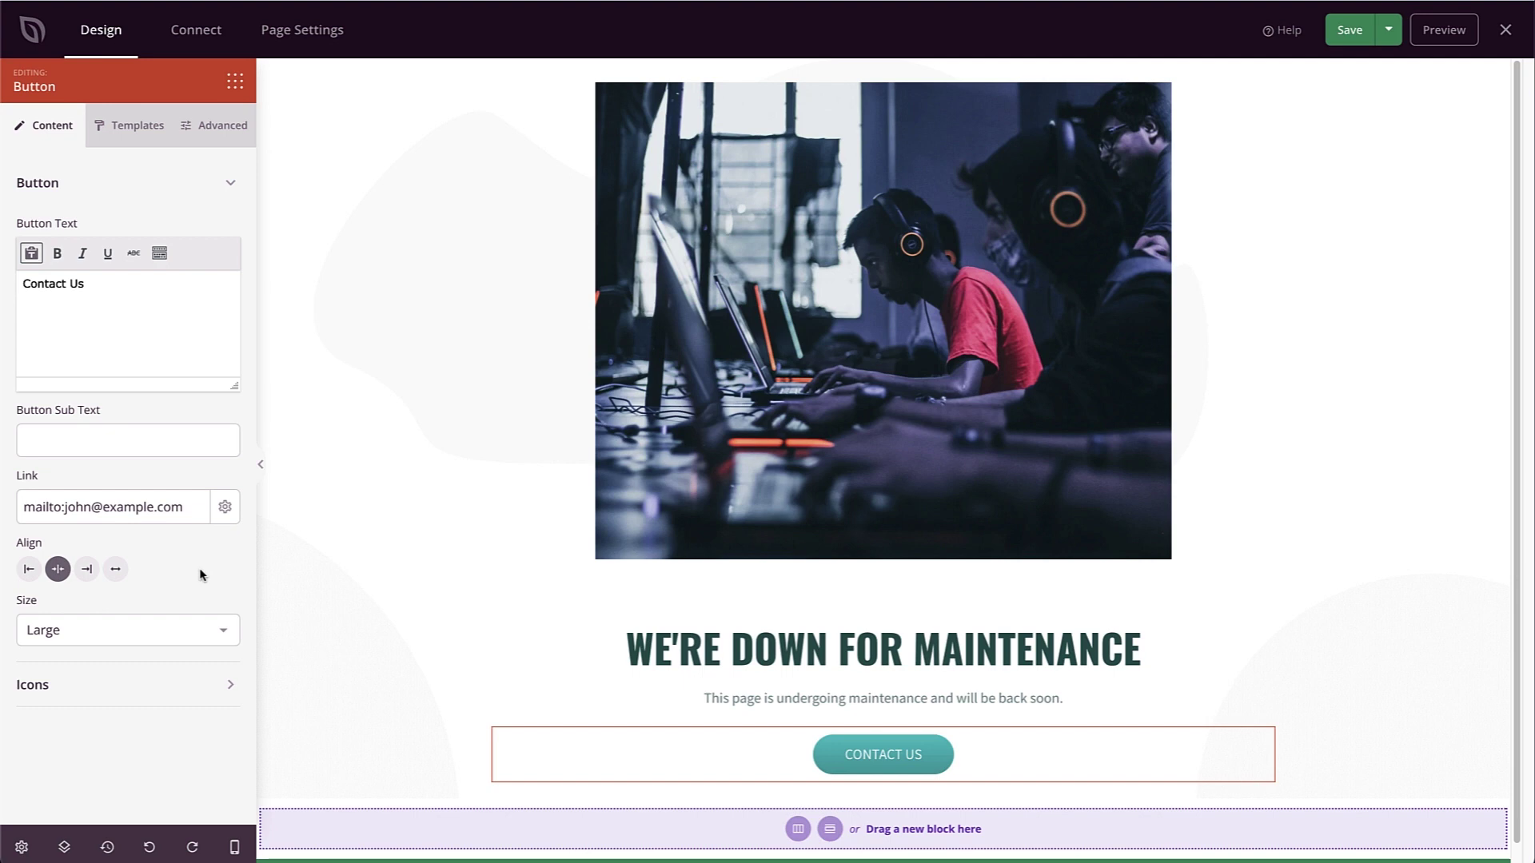
# - Give the Contact Us button the Flat style and a dark blue background color
pyautogui.click(208, 125)
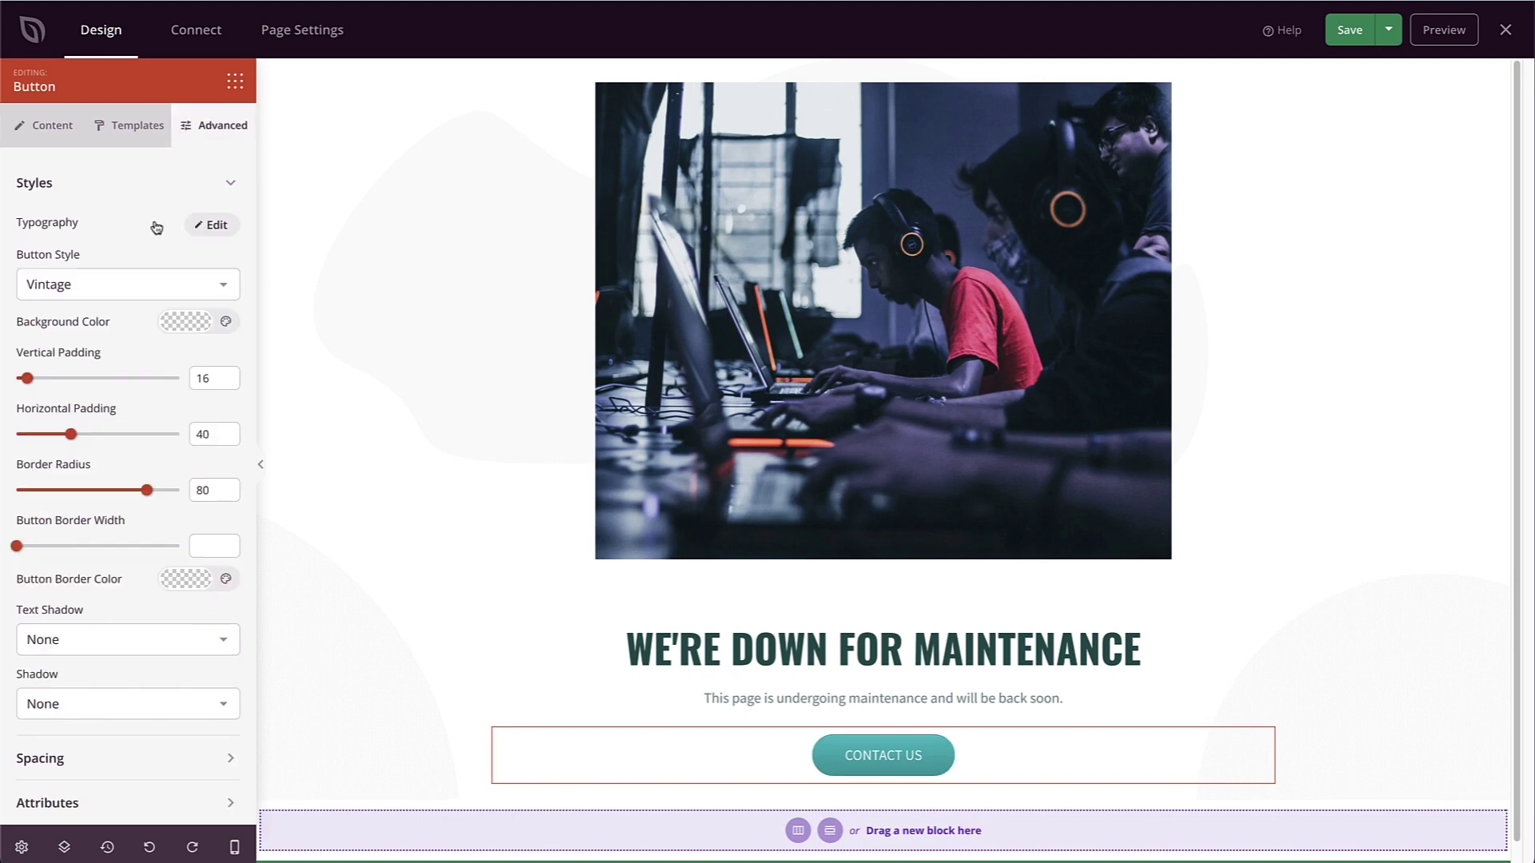
pyautogui.click(97, 283)
pyautogui.click(85, 249)
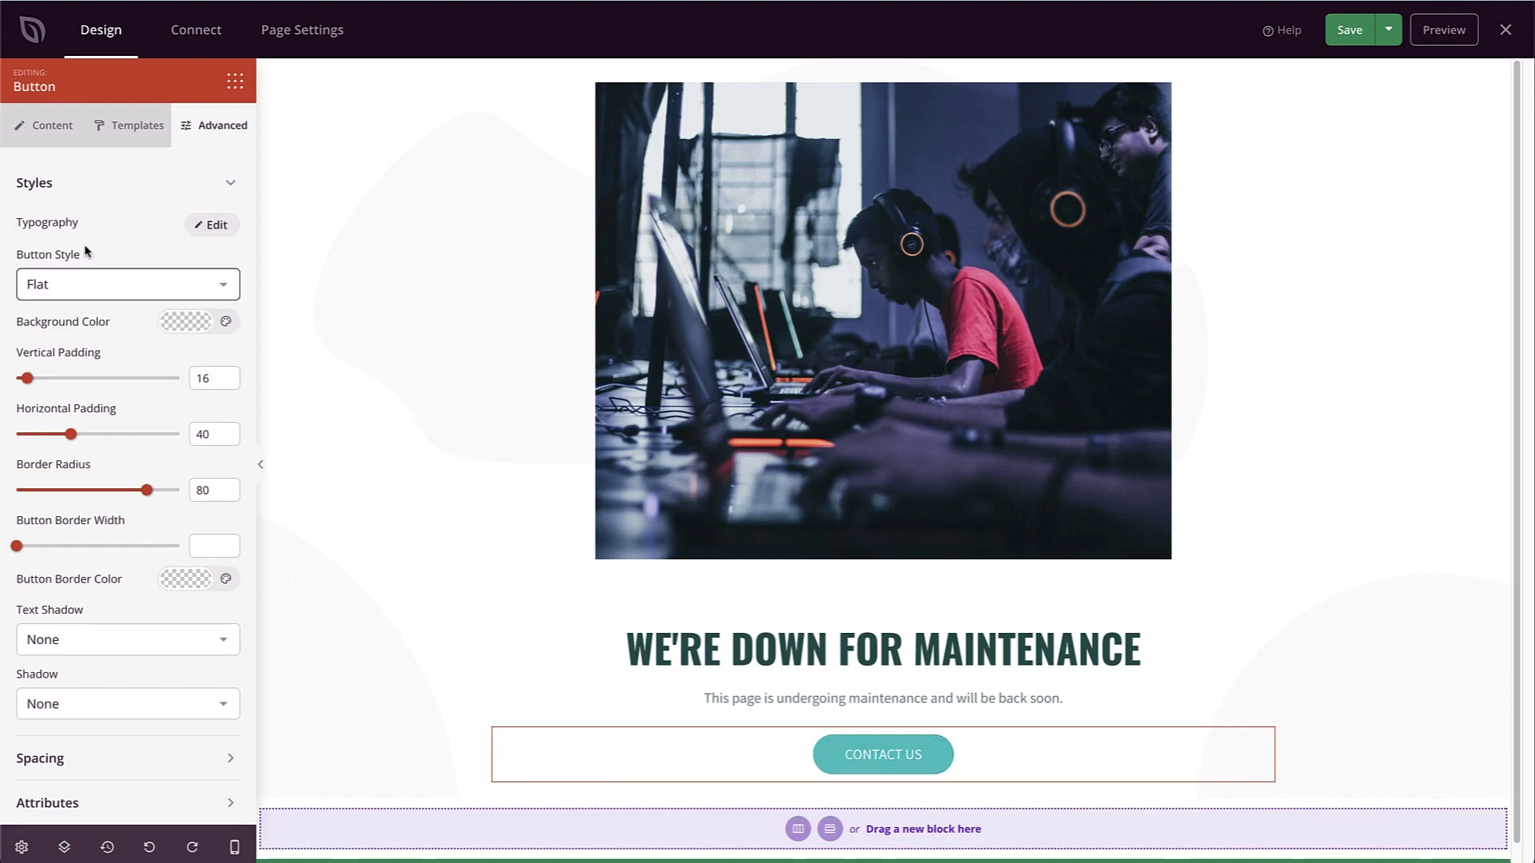
pyautogui.click(179, 322)
pyautogui.click(48, 473)
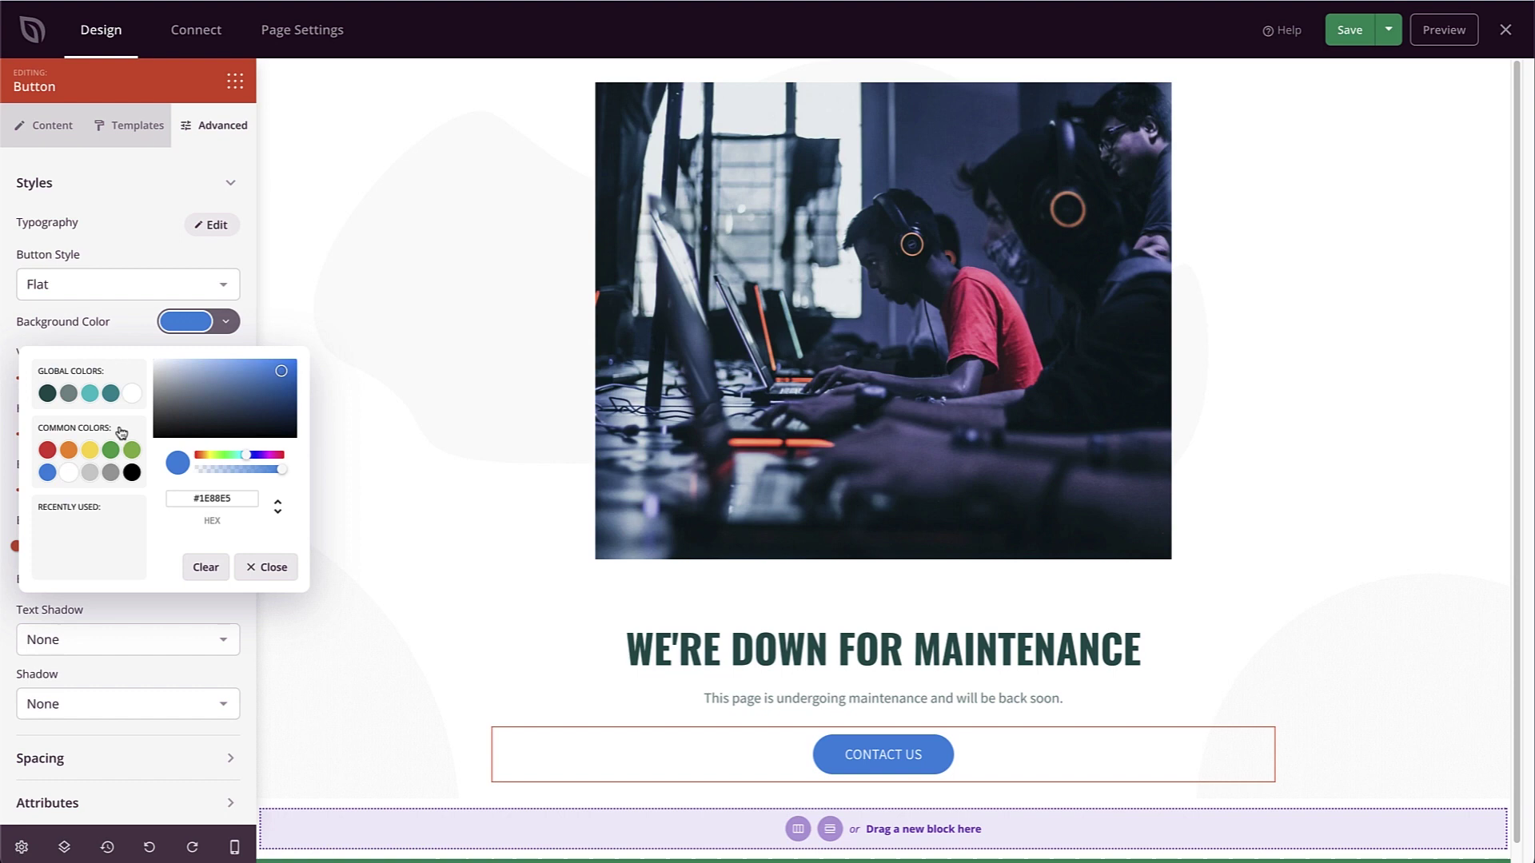
pyautogui.moveTo(270, 384); pyautogui.dragTo(262, 397)
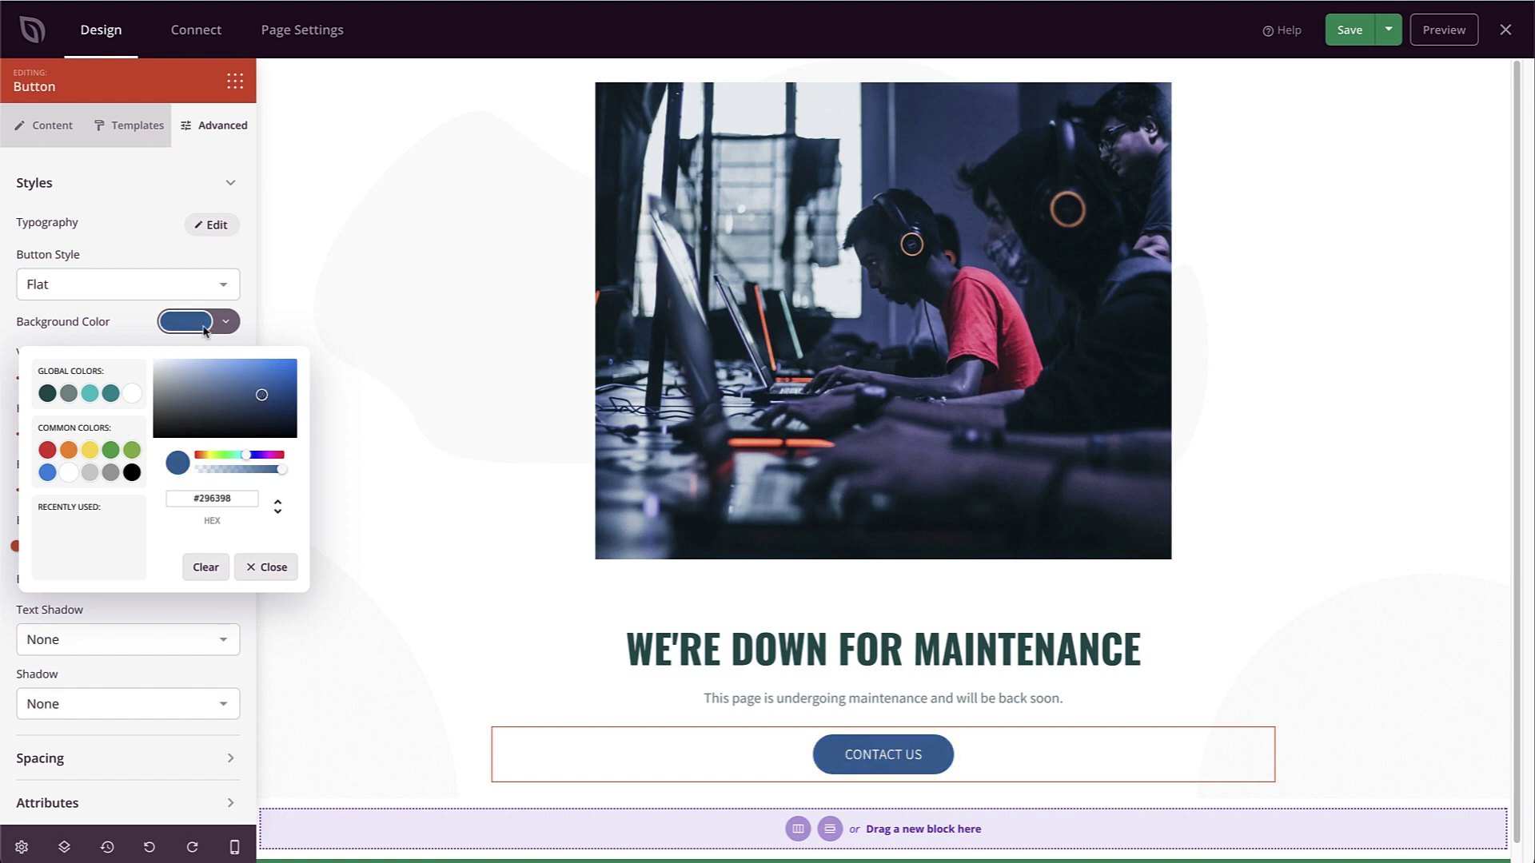
pyautogui.click(227, 259)
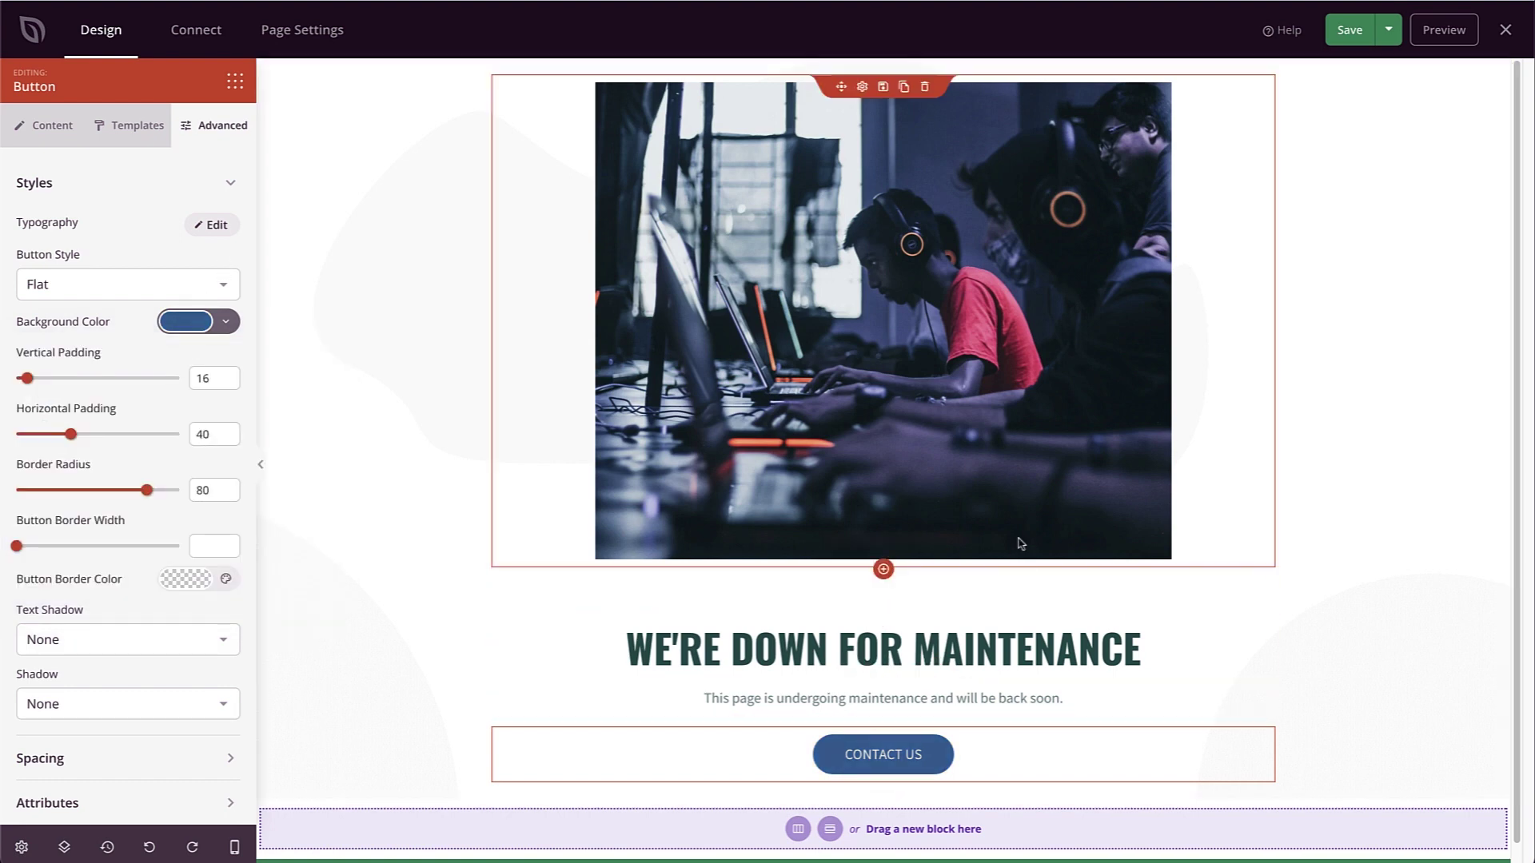
# - Save the maintenance page, exit the builder and switch Maintenance Mode to Active
pyautogui.click(1348, 29)
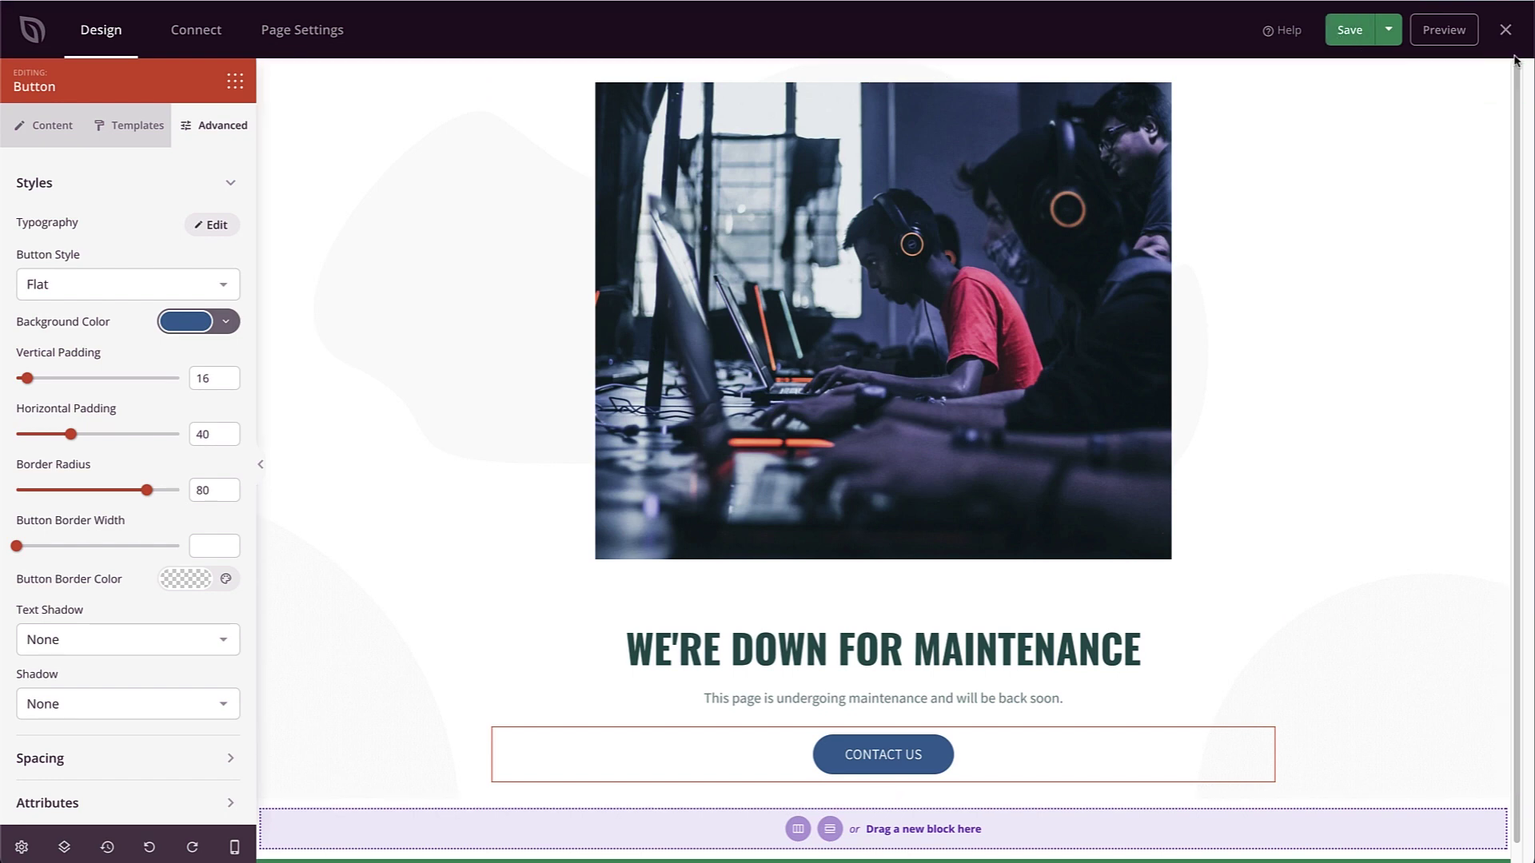
pyautogui.click(1506, 30)
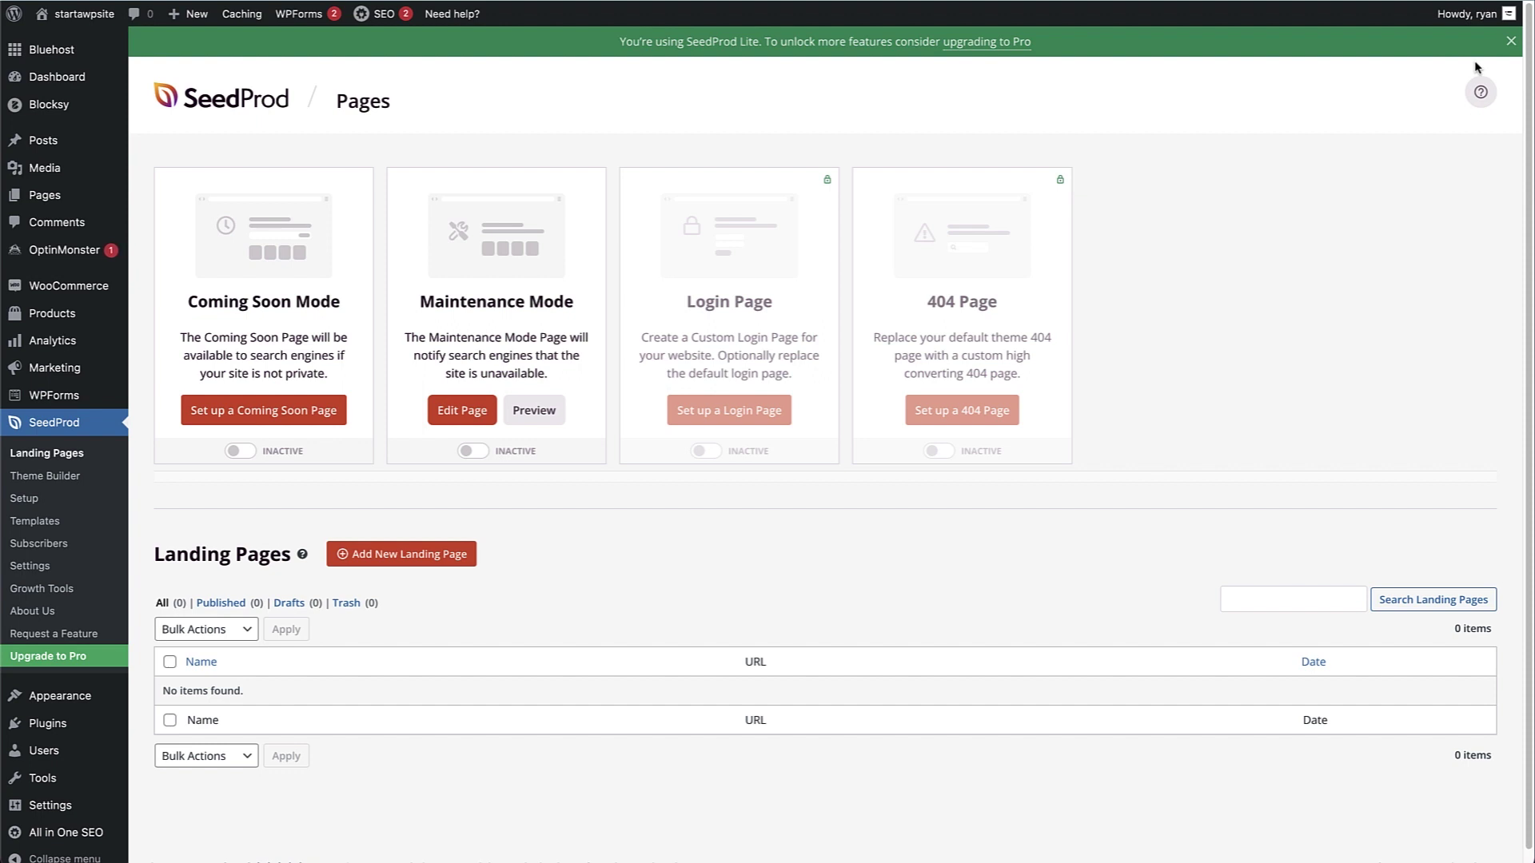
pyautogui.click(467, 453)
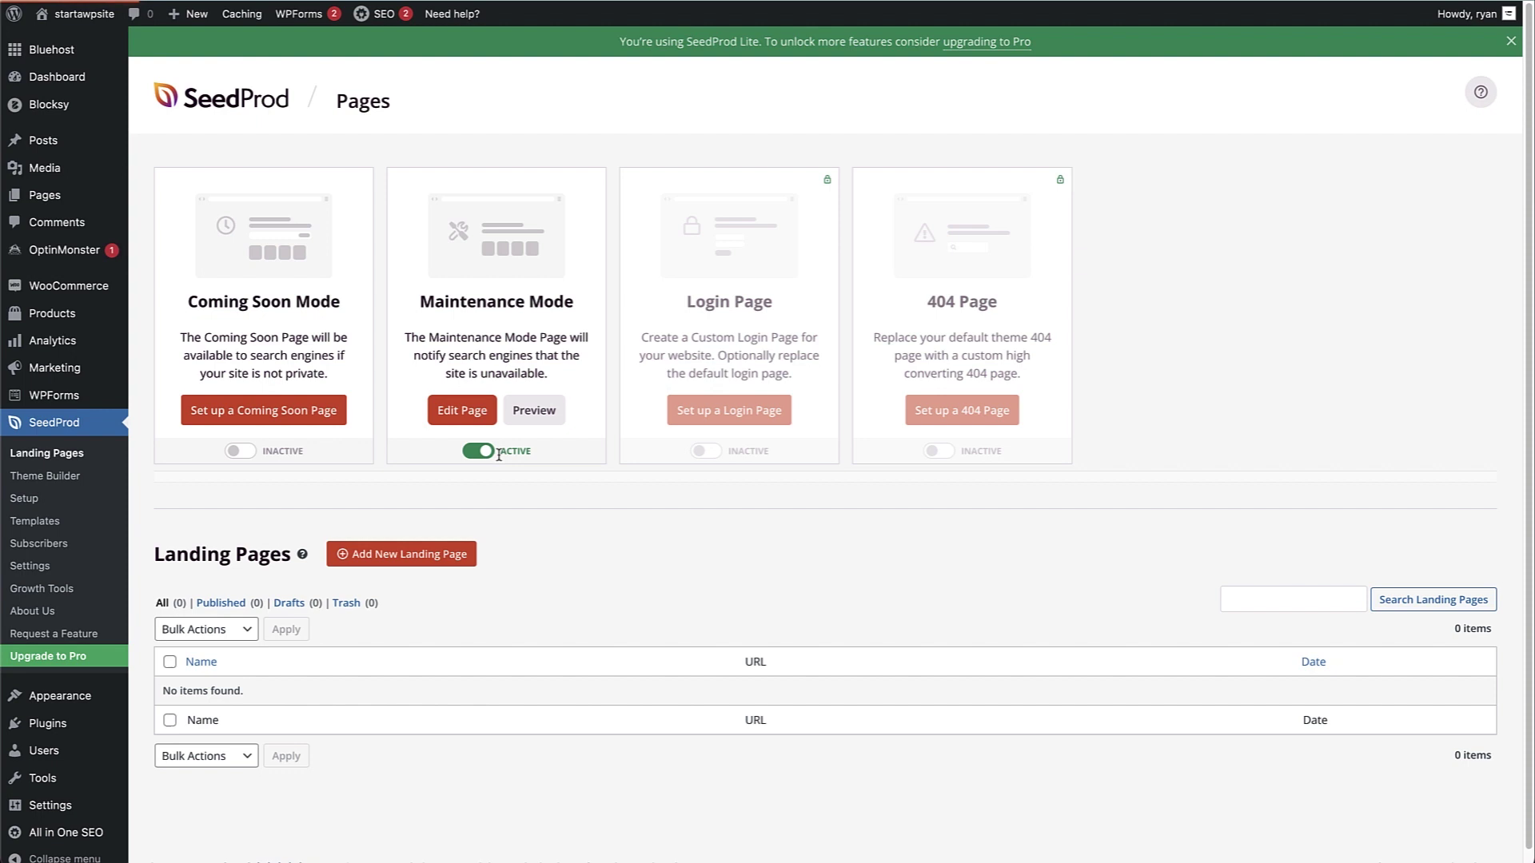